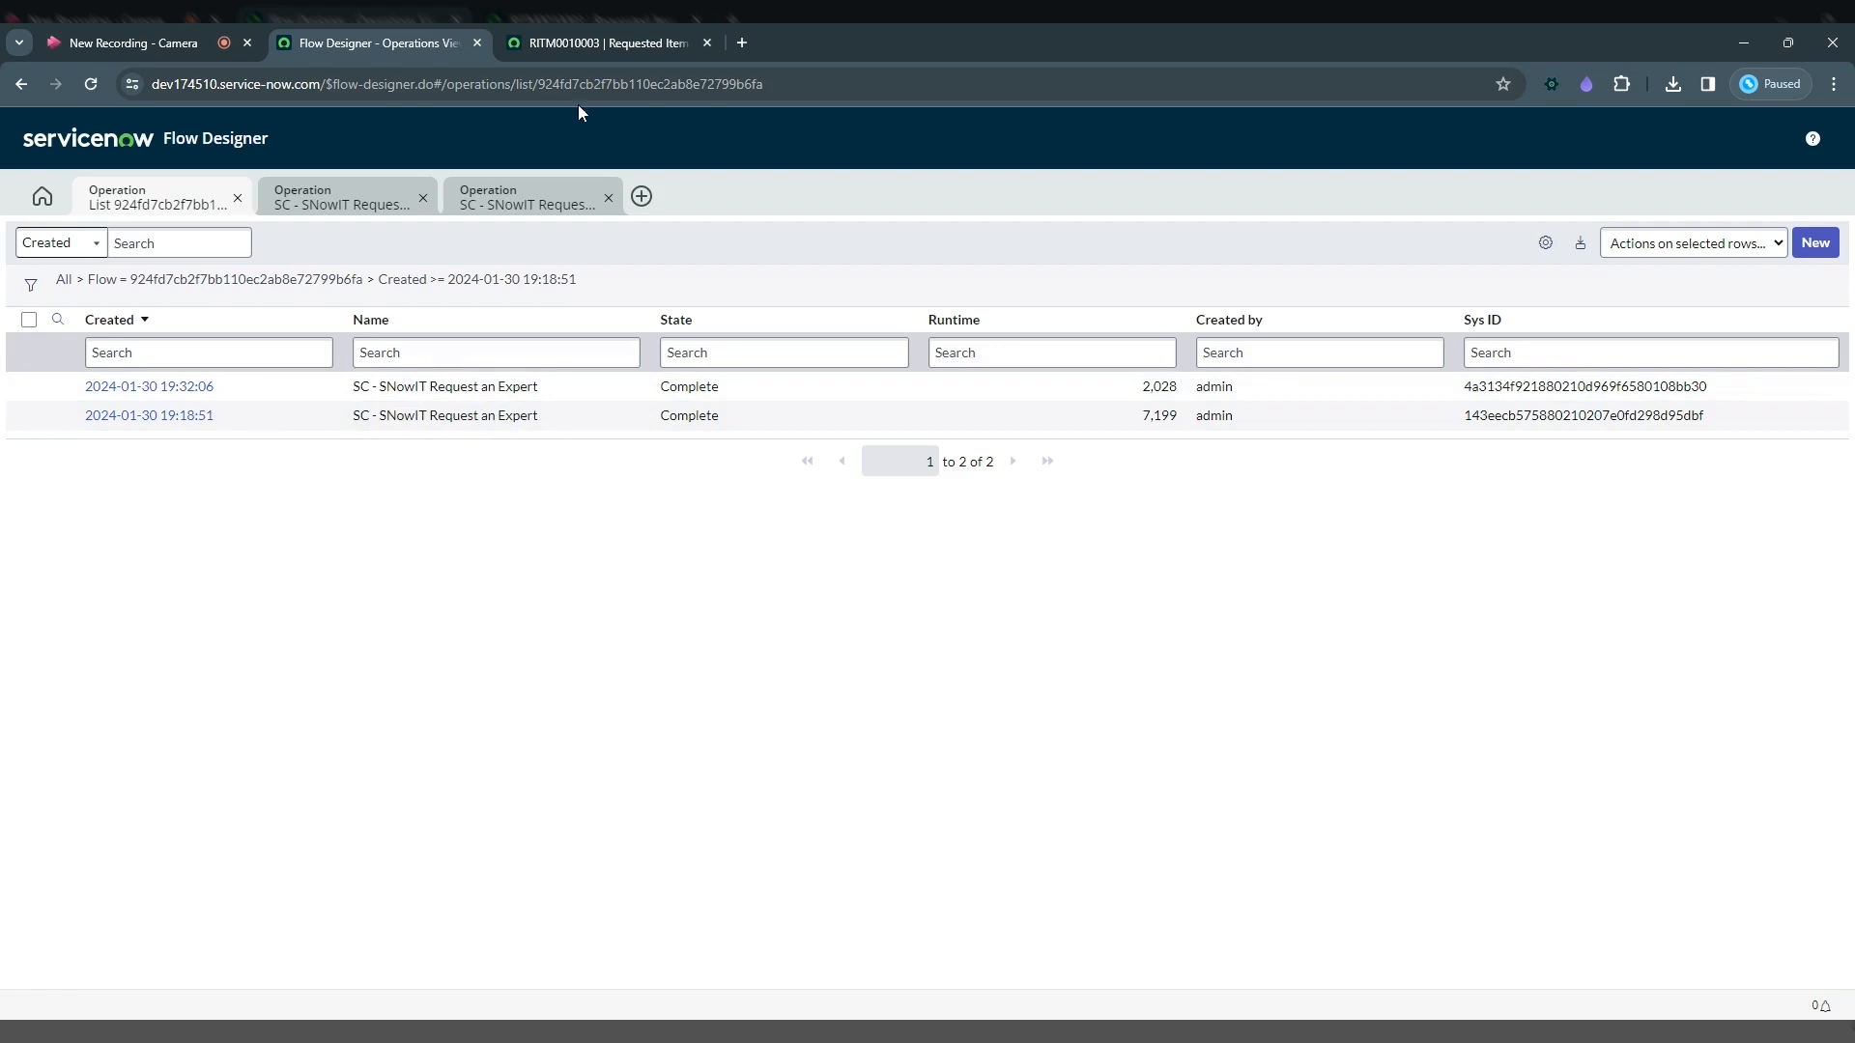
Step: Switch to the requested item record and review its activity log entries
key("ctrl+Tab")
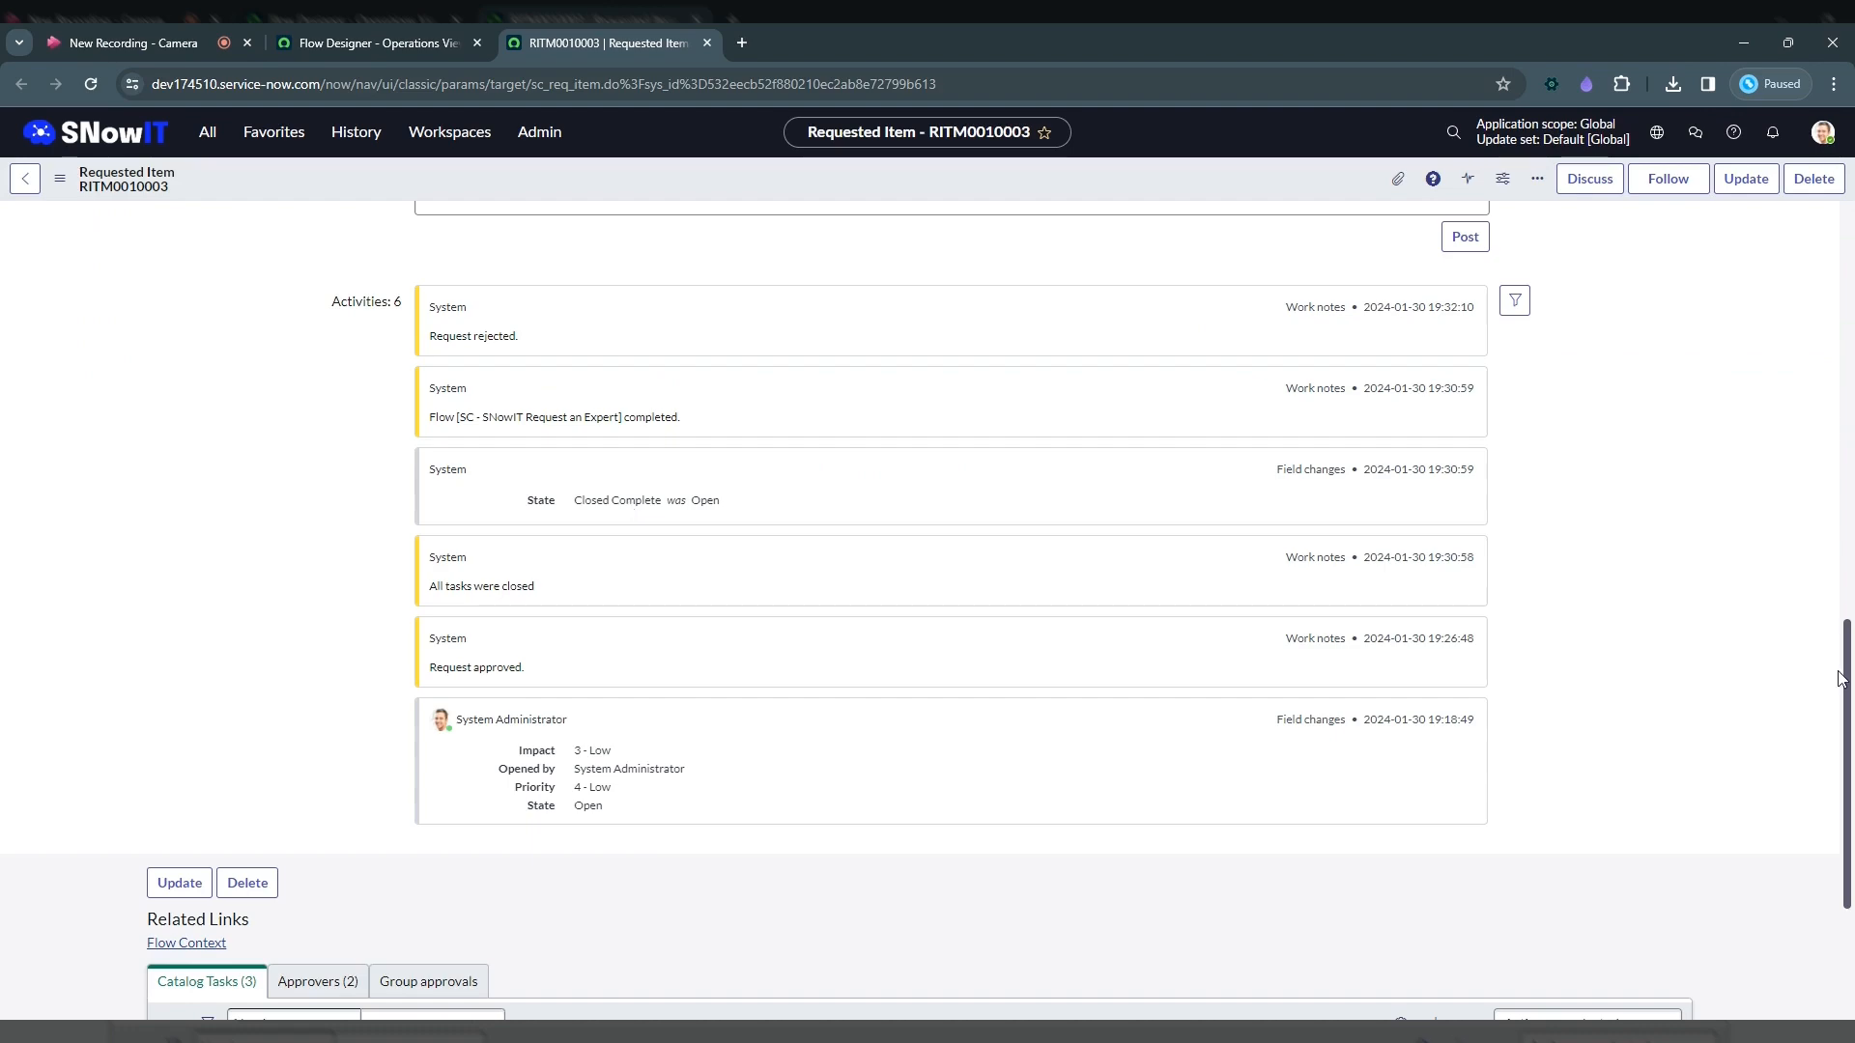
left_click_drag(1840, 676, 1799, 654)
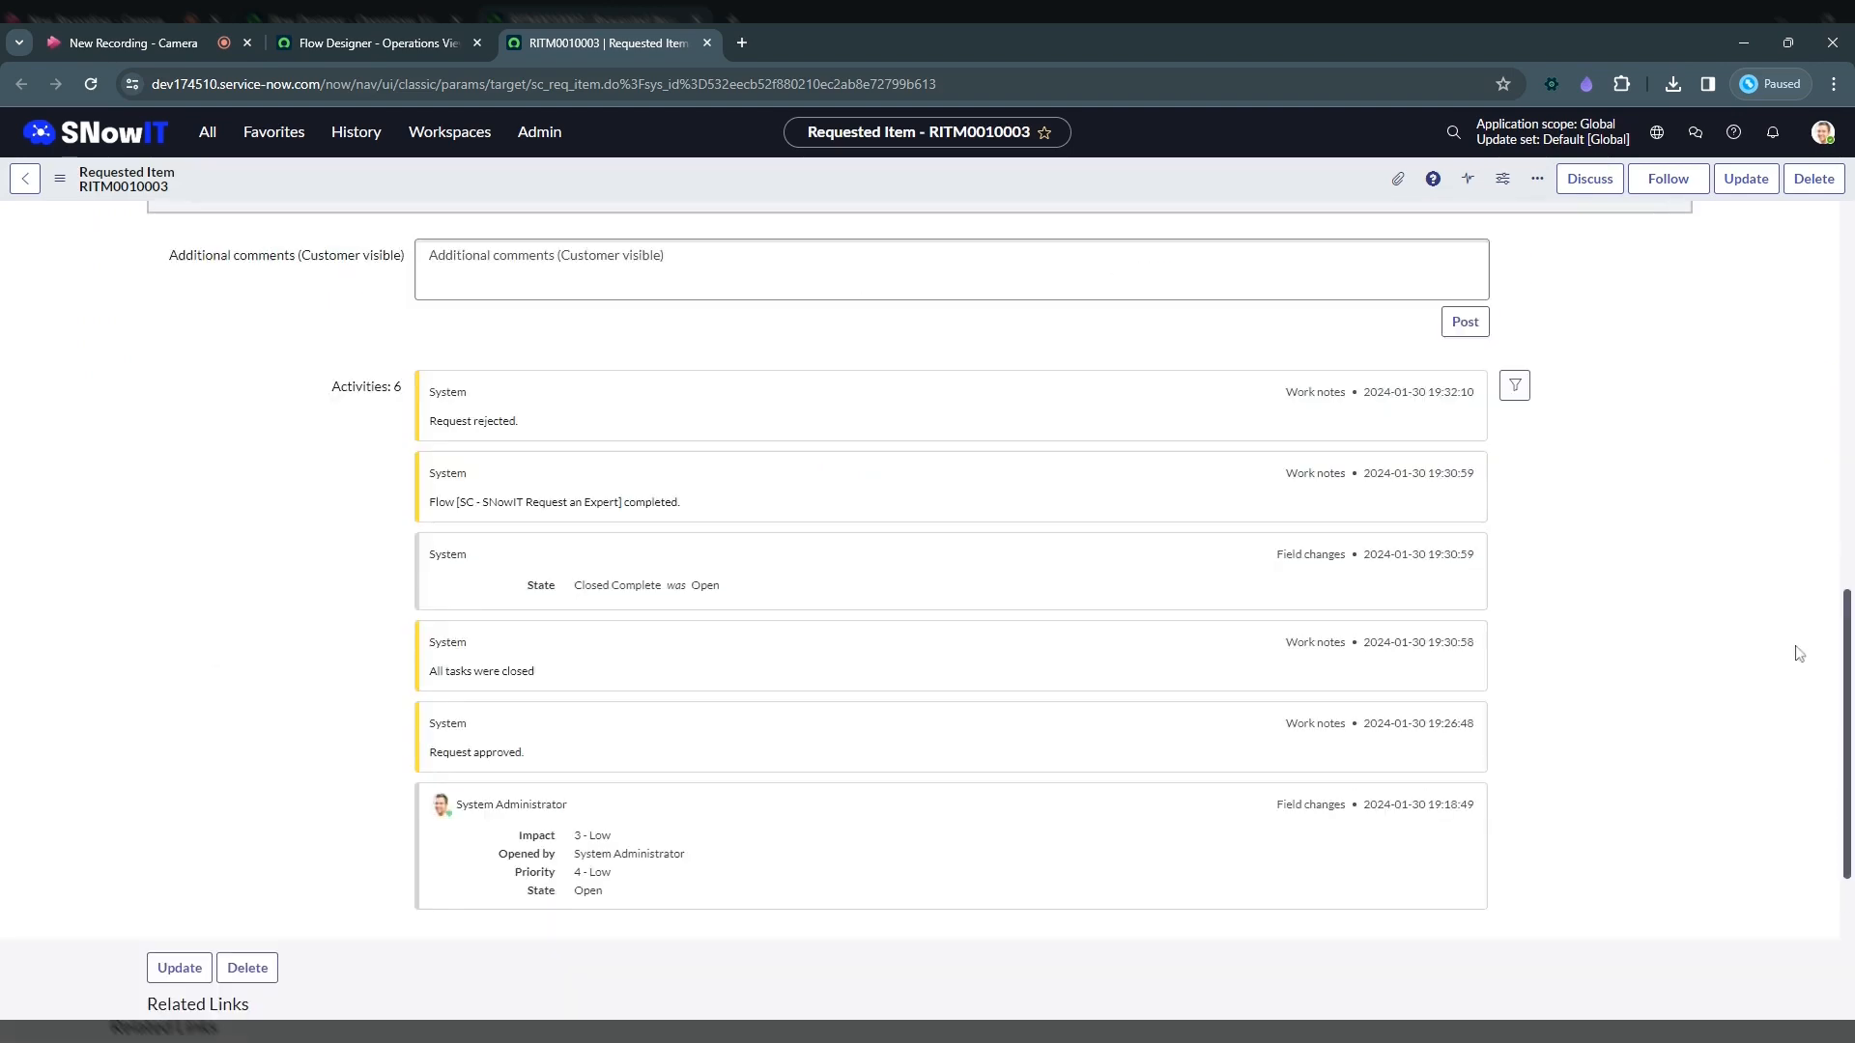
left_click_drag(542, 753, 445, 740)
left_click(546, 767)
triple_click(467, 515)
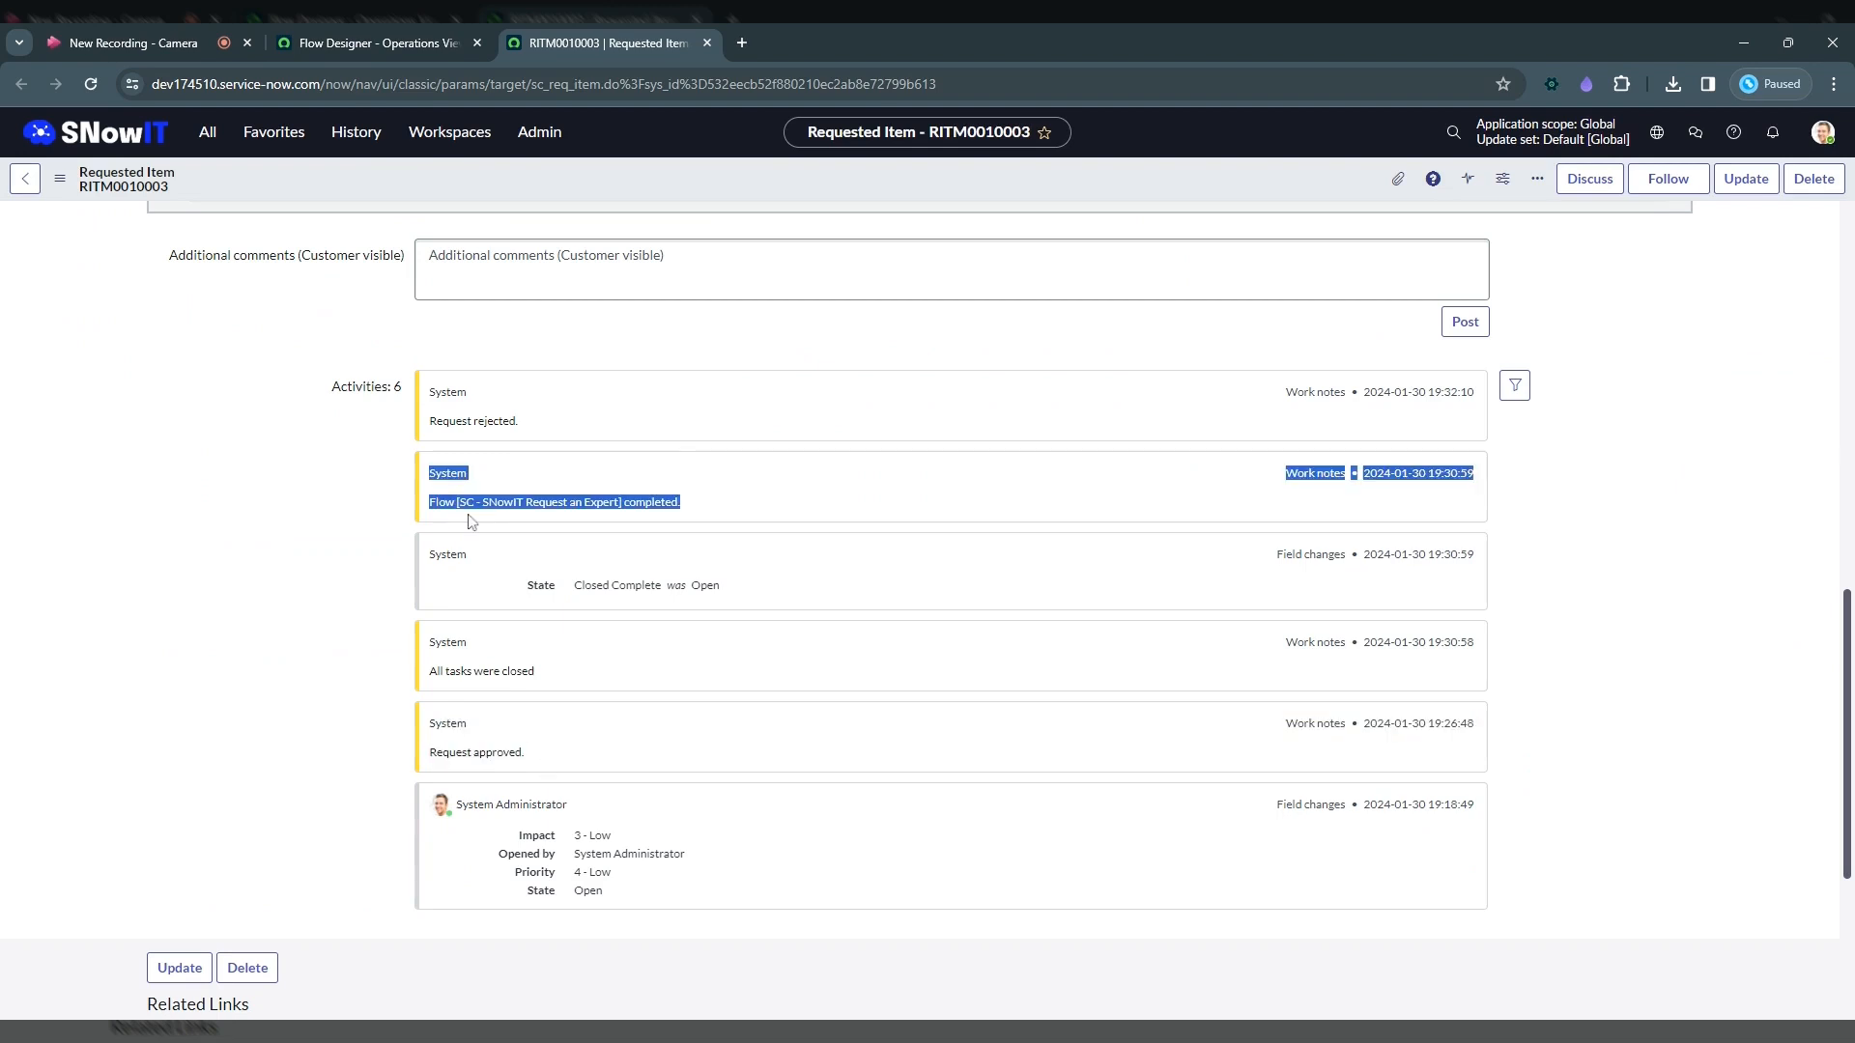
left_click_drag(468, 515, 510, 453)
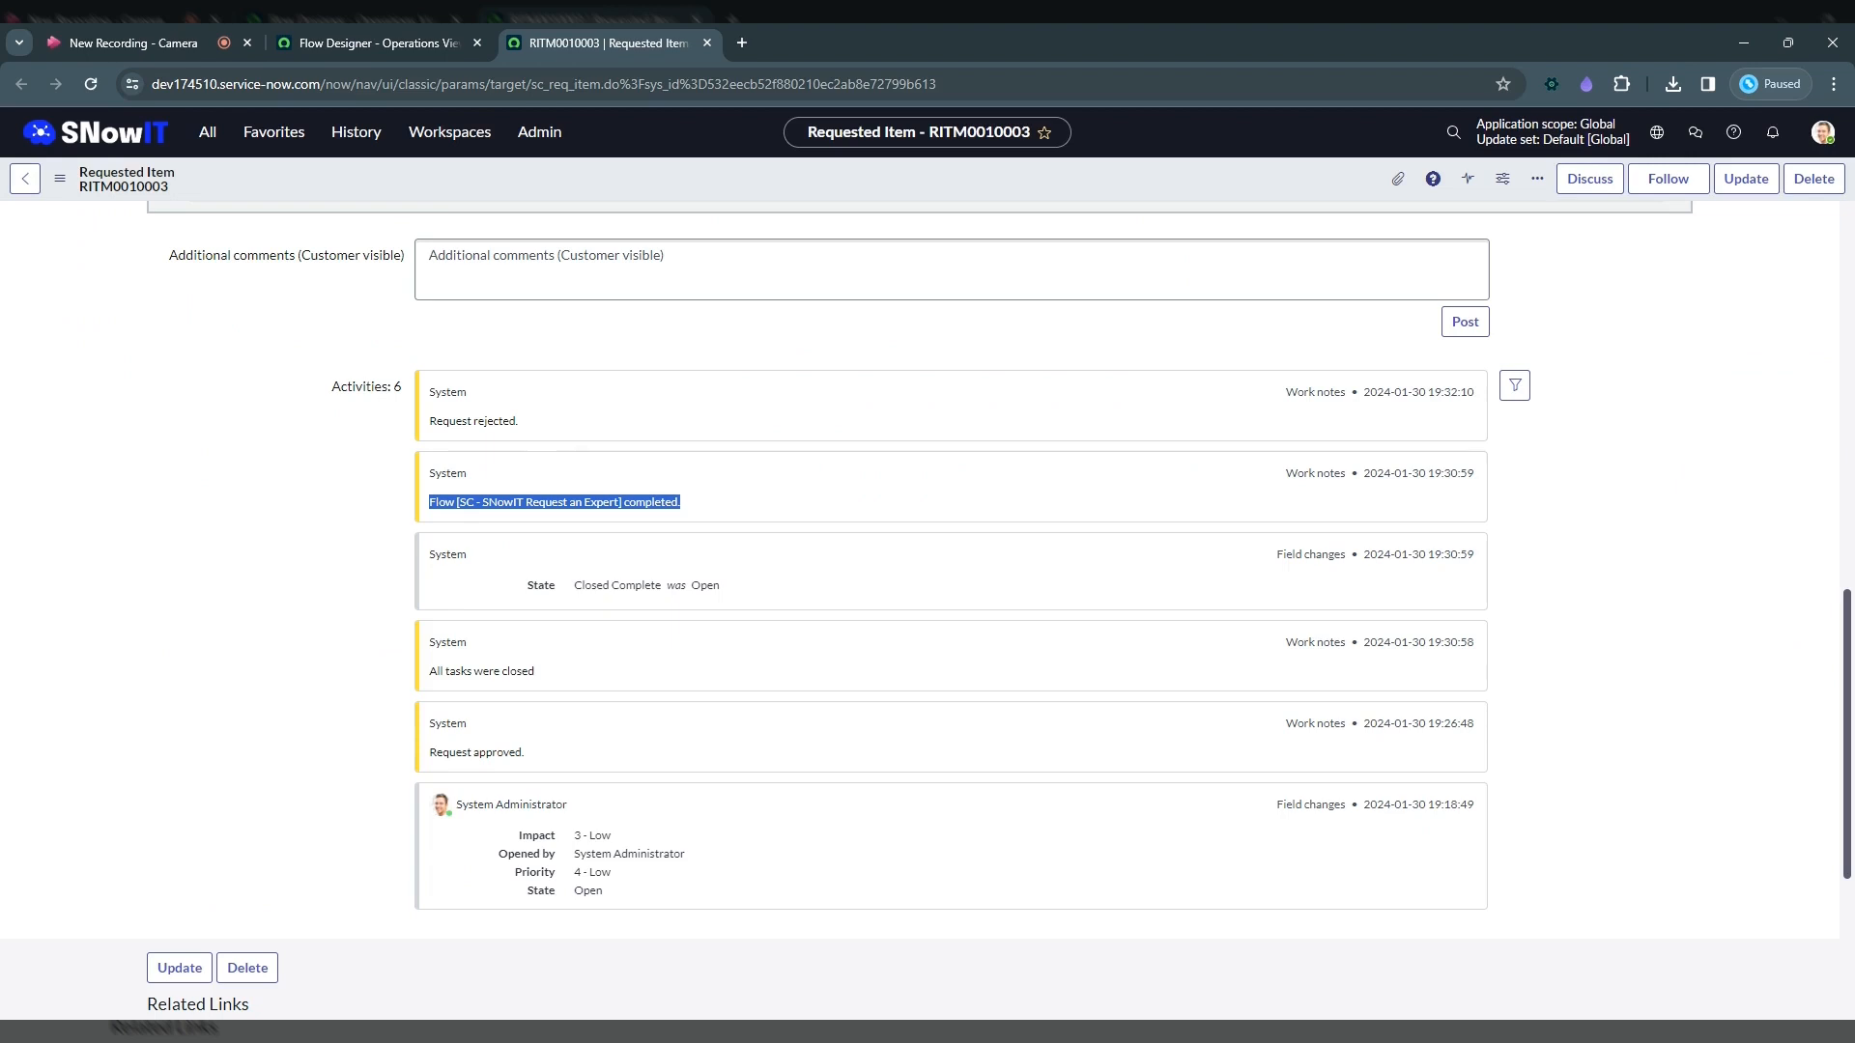
left_click_drag(519, 421, 430, 434)
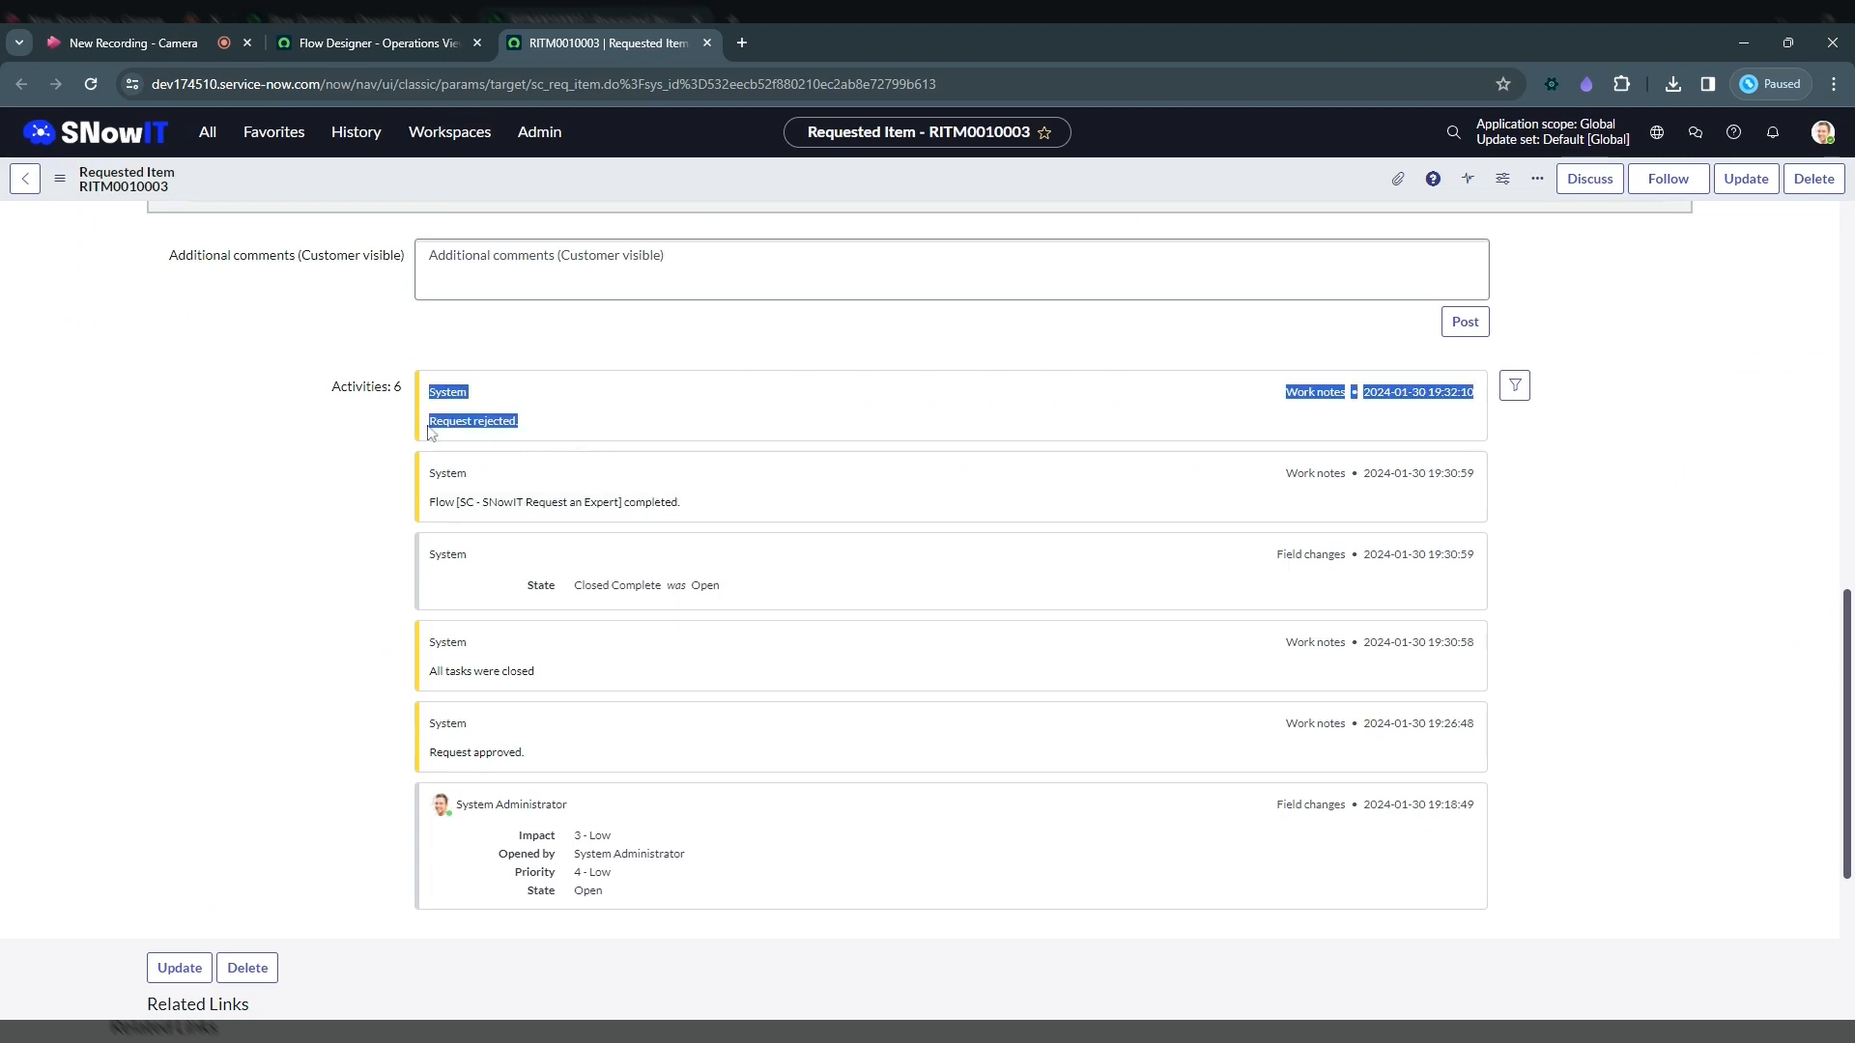
left_click(594, 454)
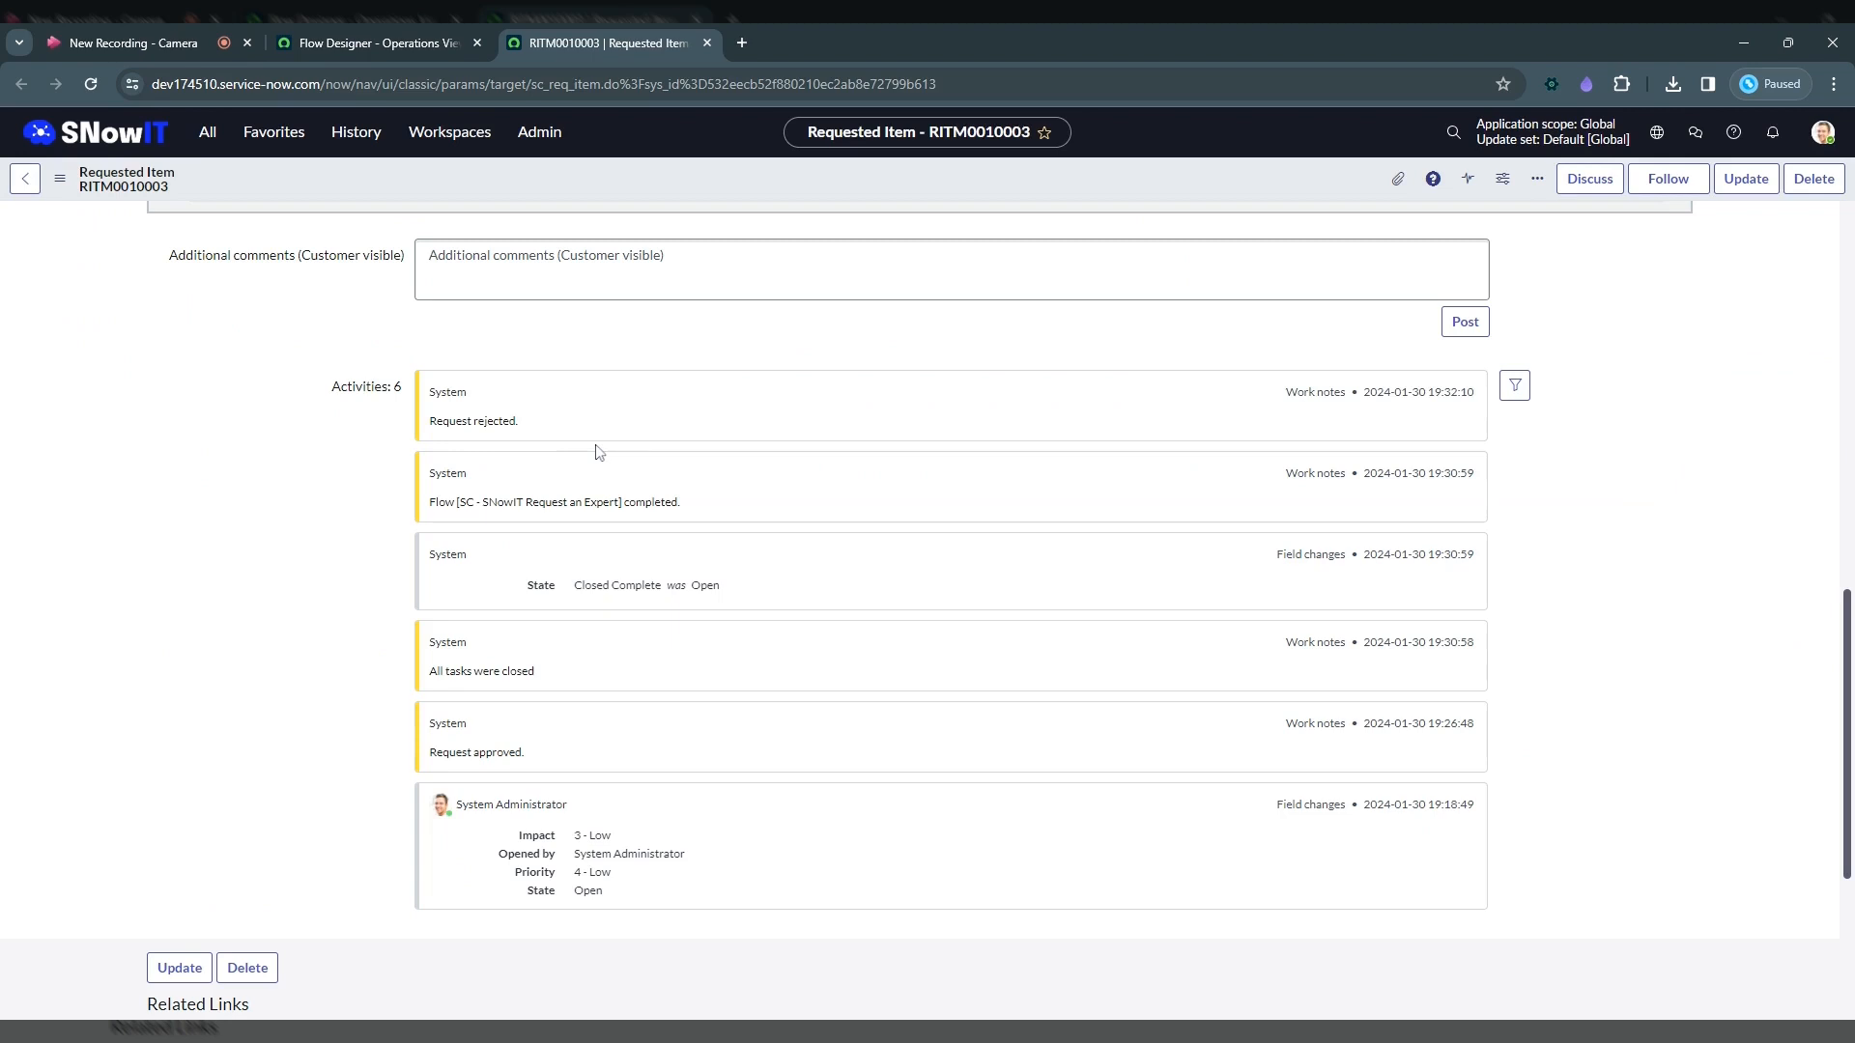
scroll(628, 435, "down", 1)
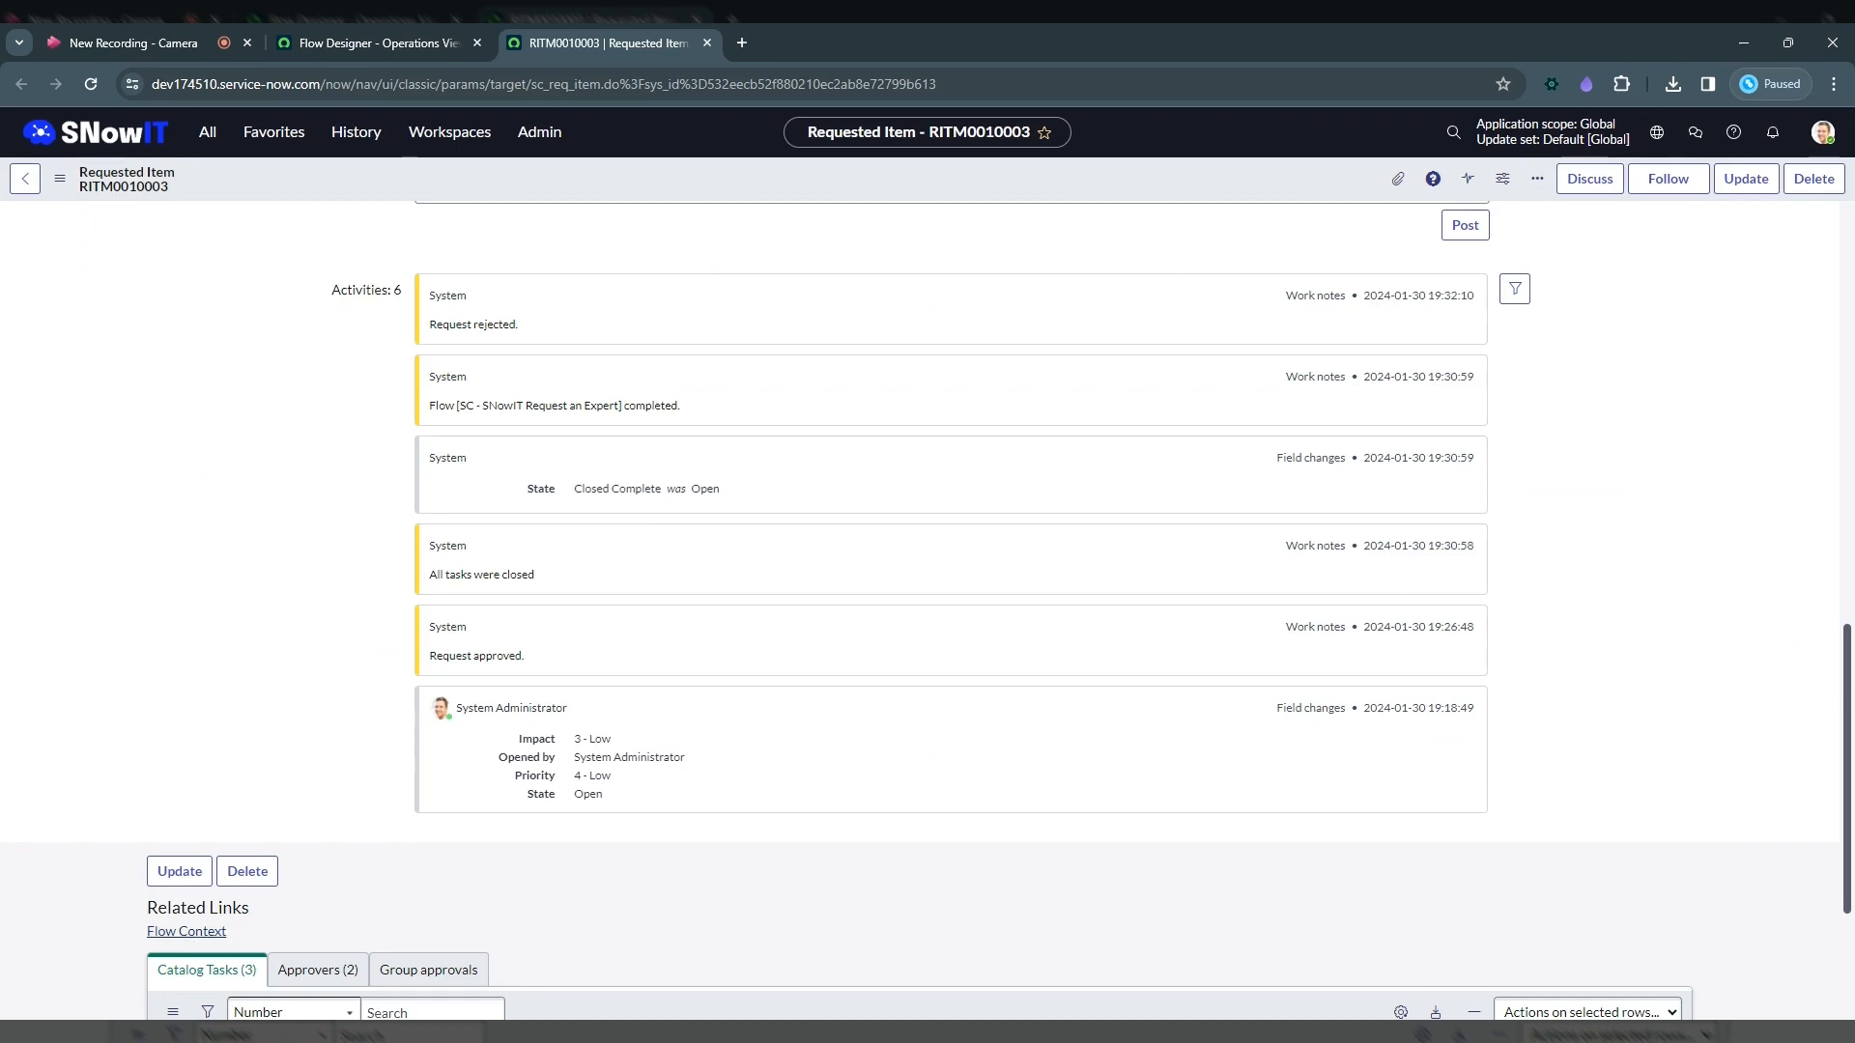
Step: Open the requested item's flow context and scroll through the execution details of each action
left_click(222, 931)
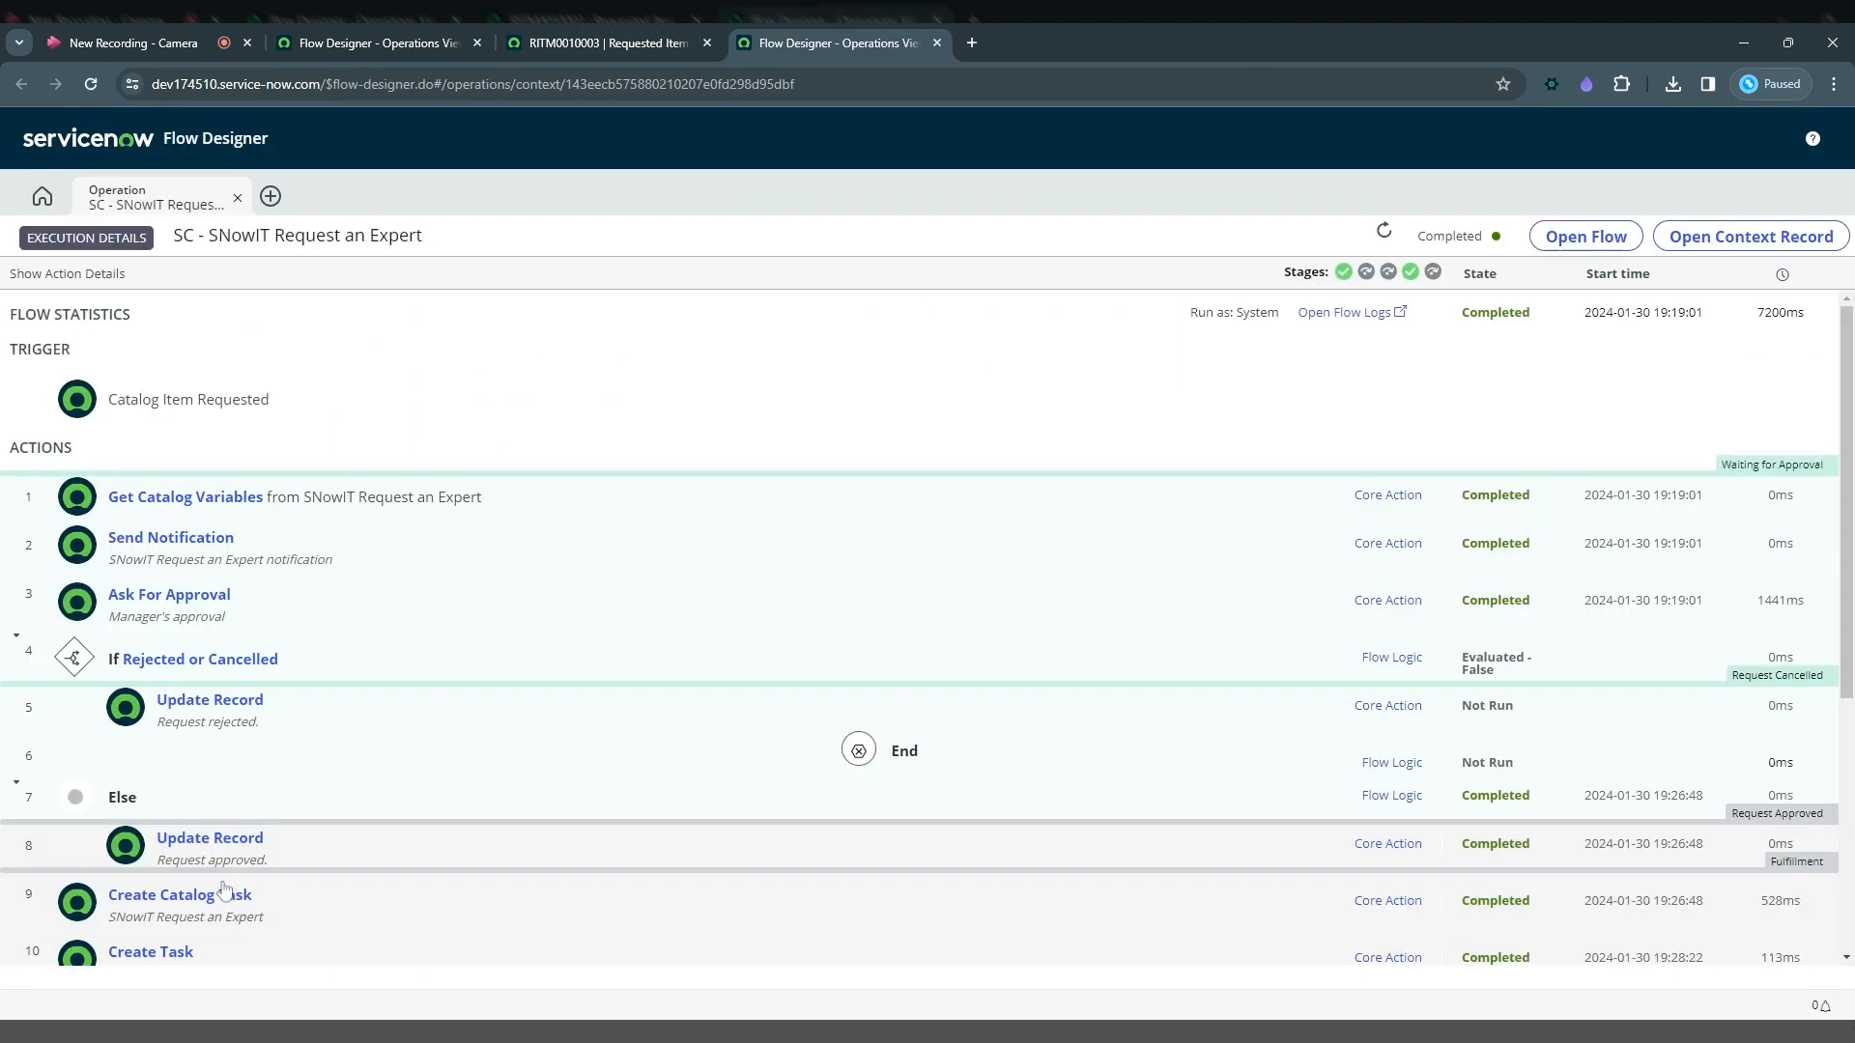
left_click_drag(1849, 434, 1850, 686)
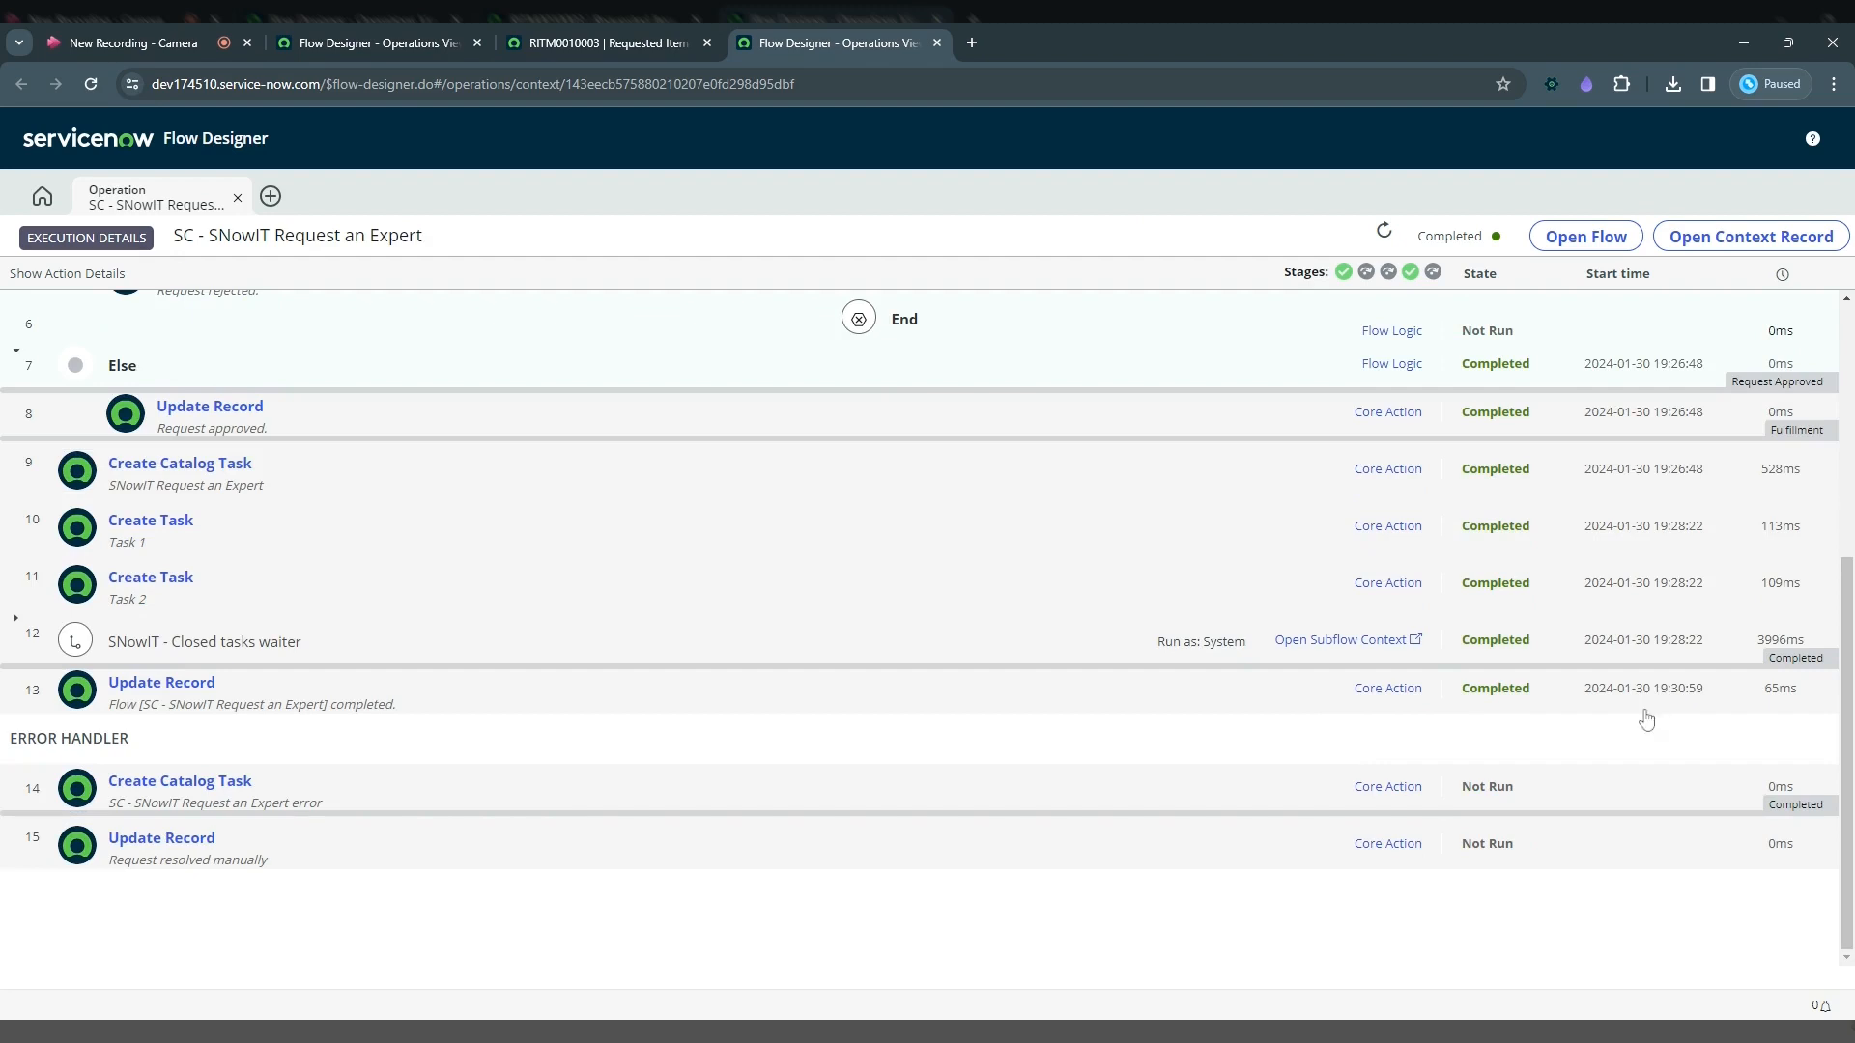
left_click_drag(1848, 723, 1720, 393)
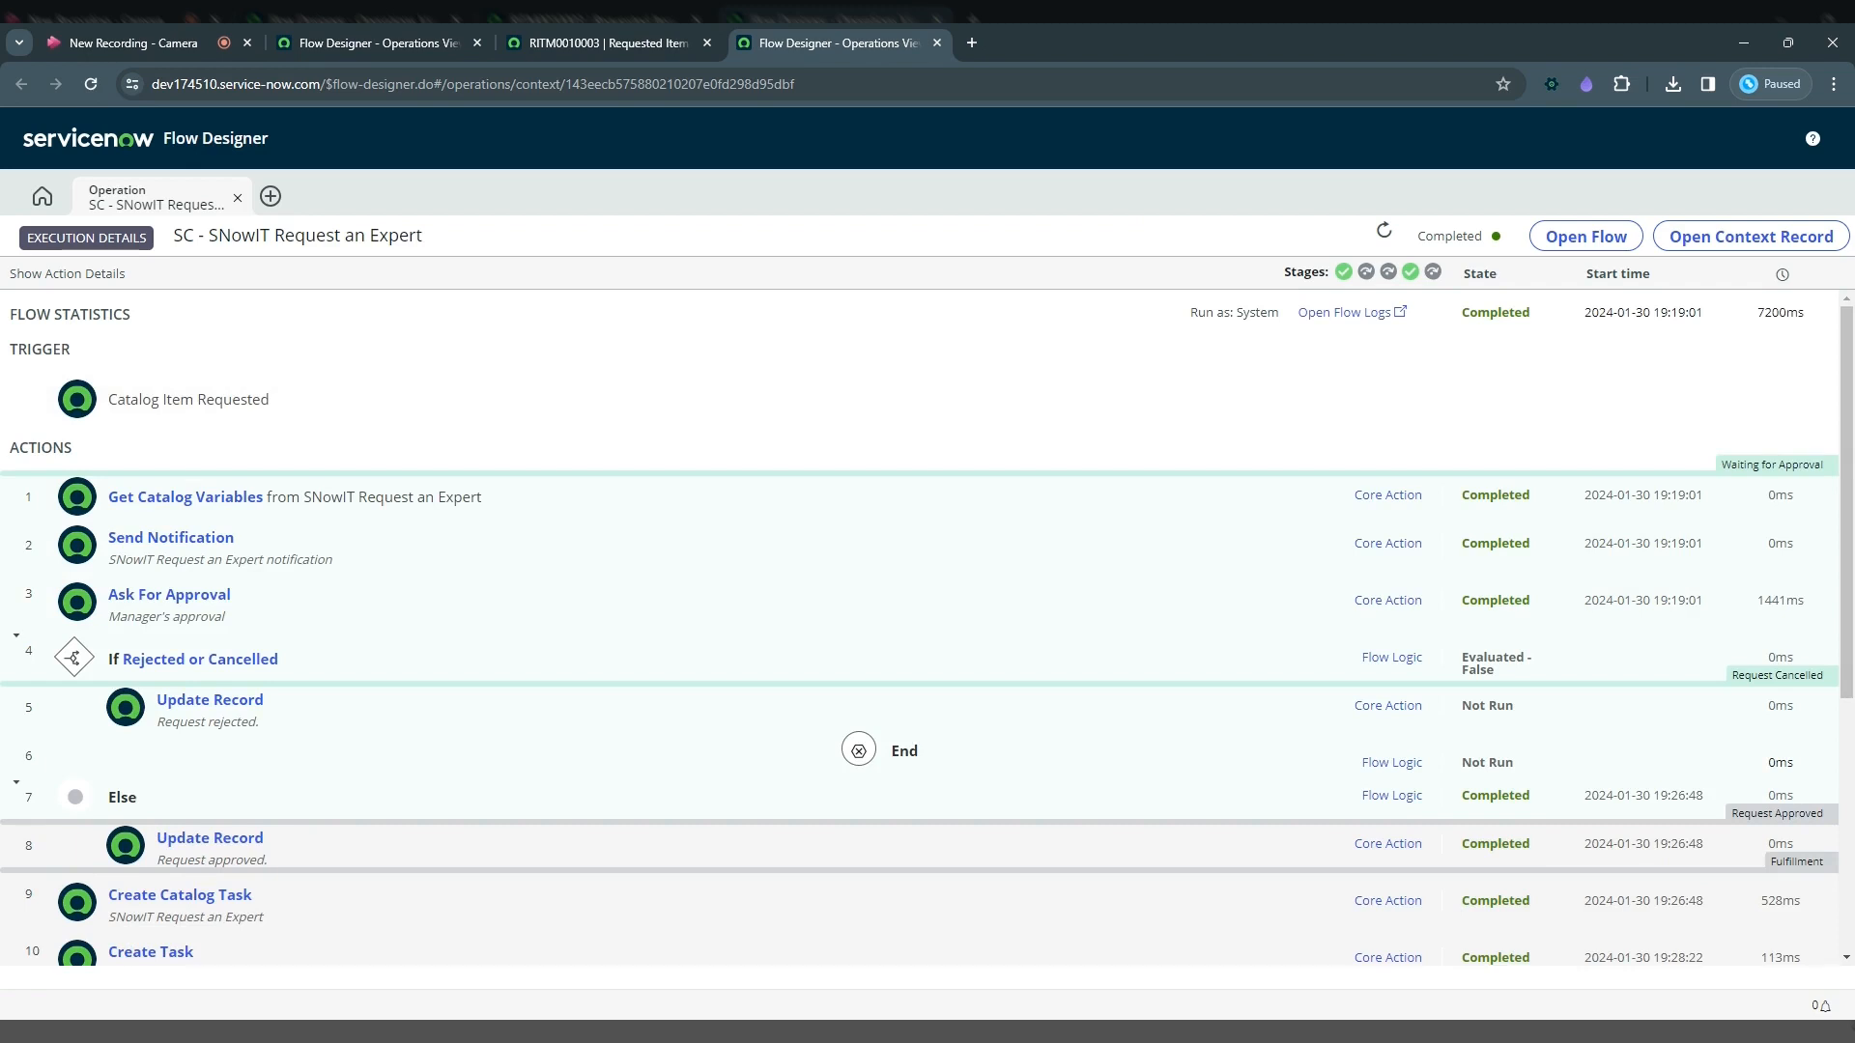
Step: Open the SC - SNowIT Request an Expert flow and inspect the Set Flow Variables script and Update Requested Item Record action
left_click(384, 44)
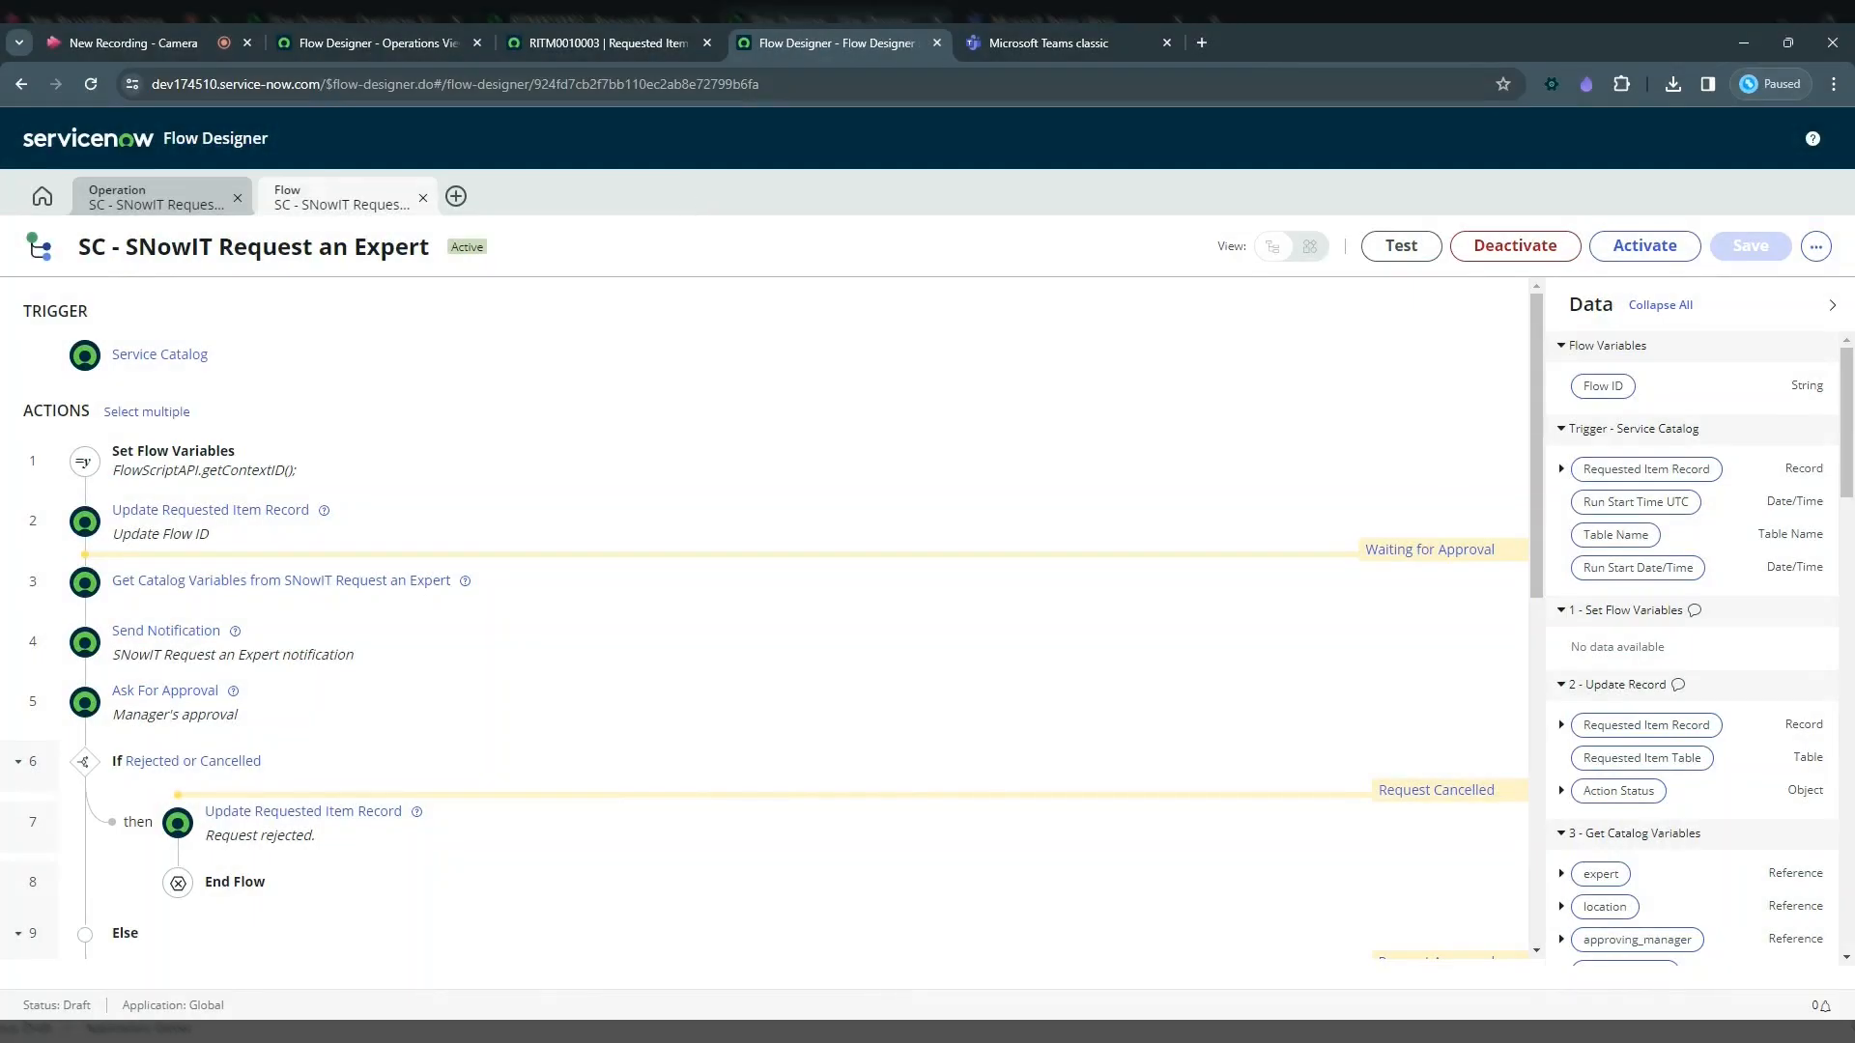
left_click(193, 454)
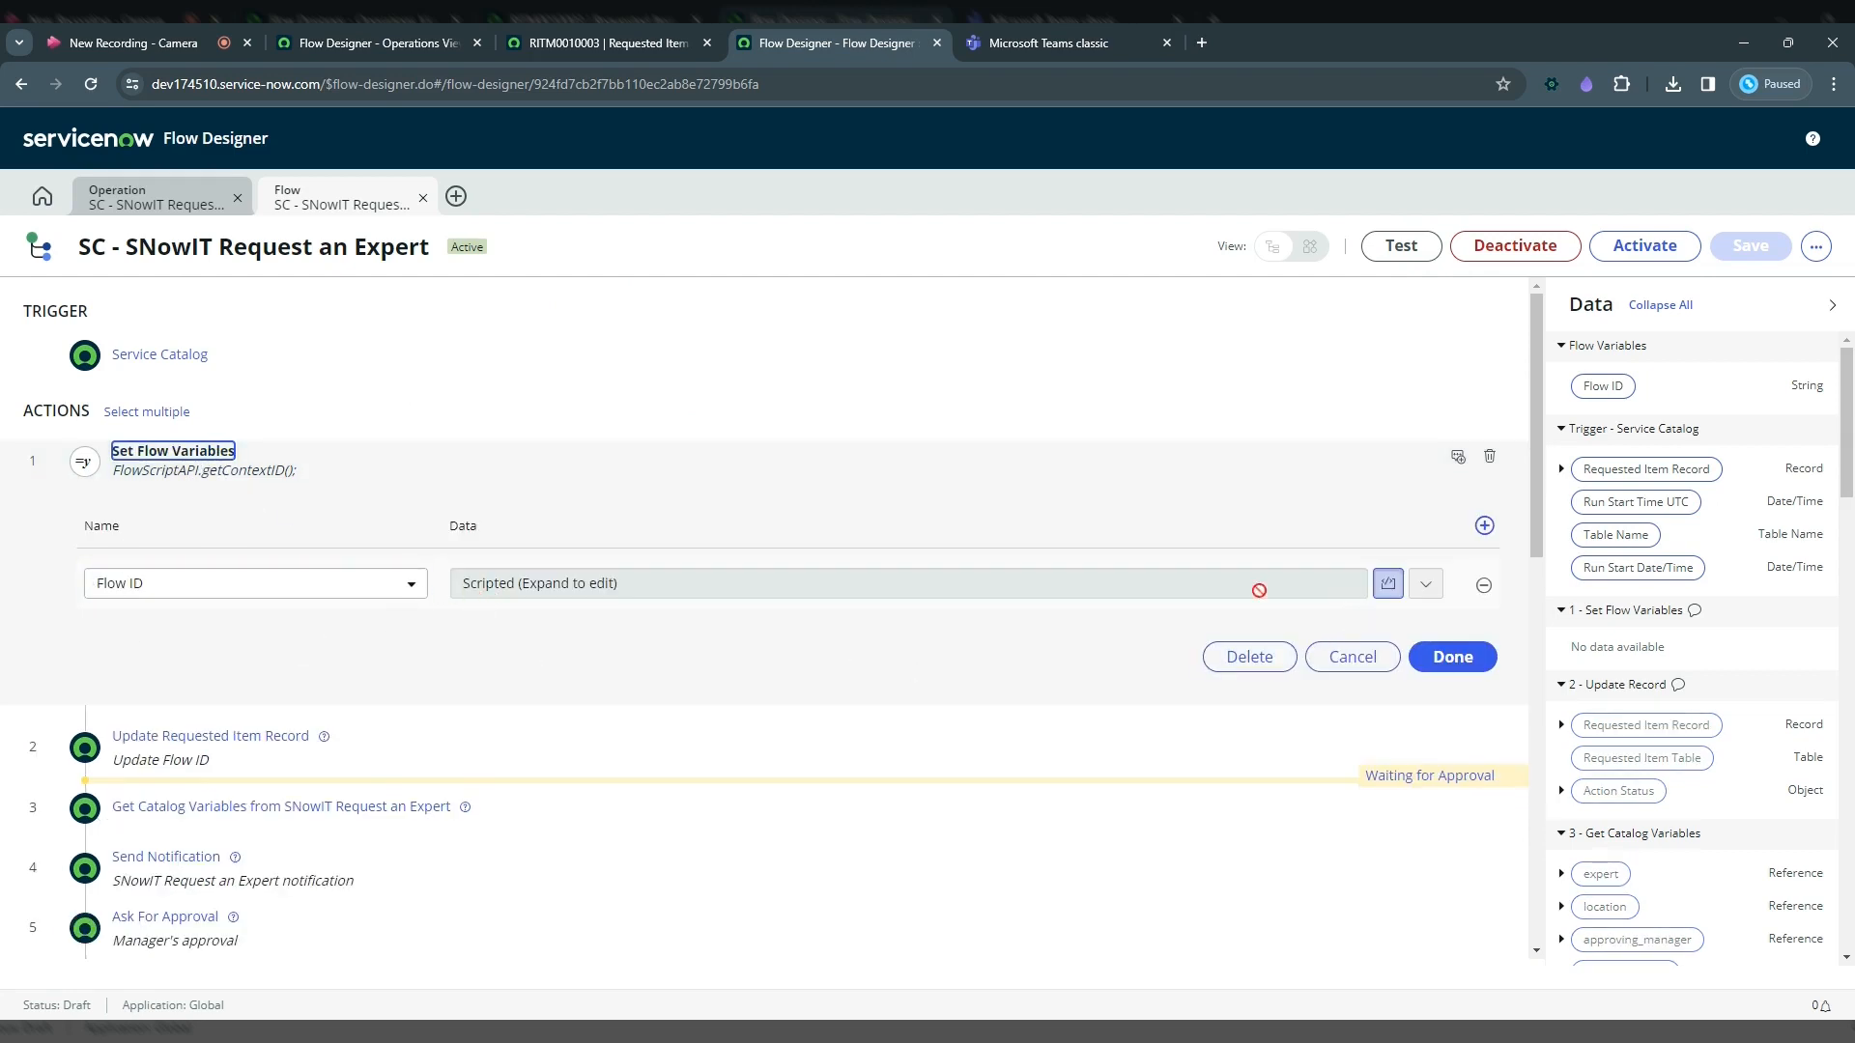
left_click(1426, 586)
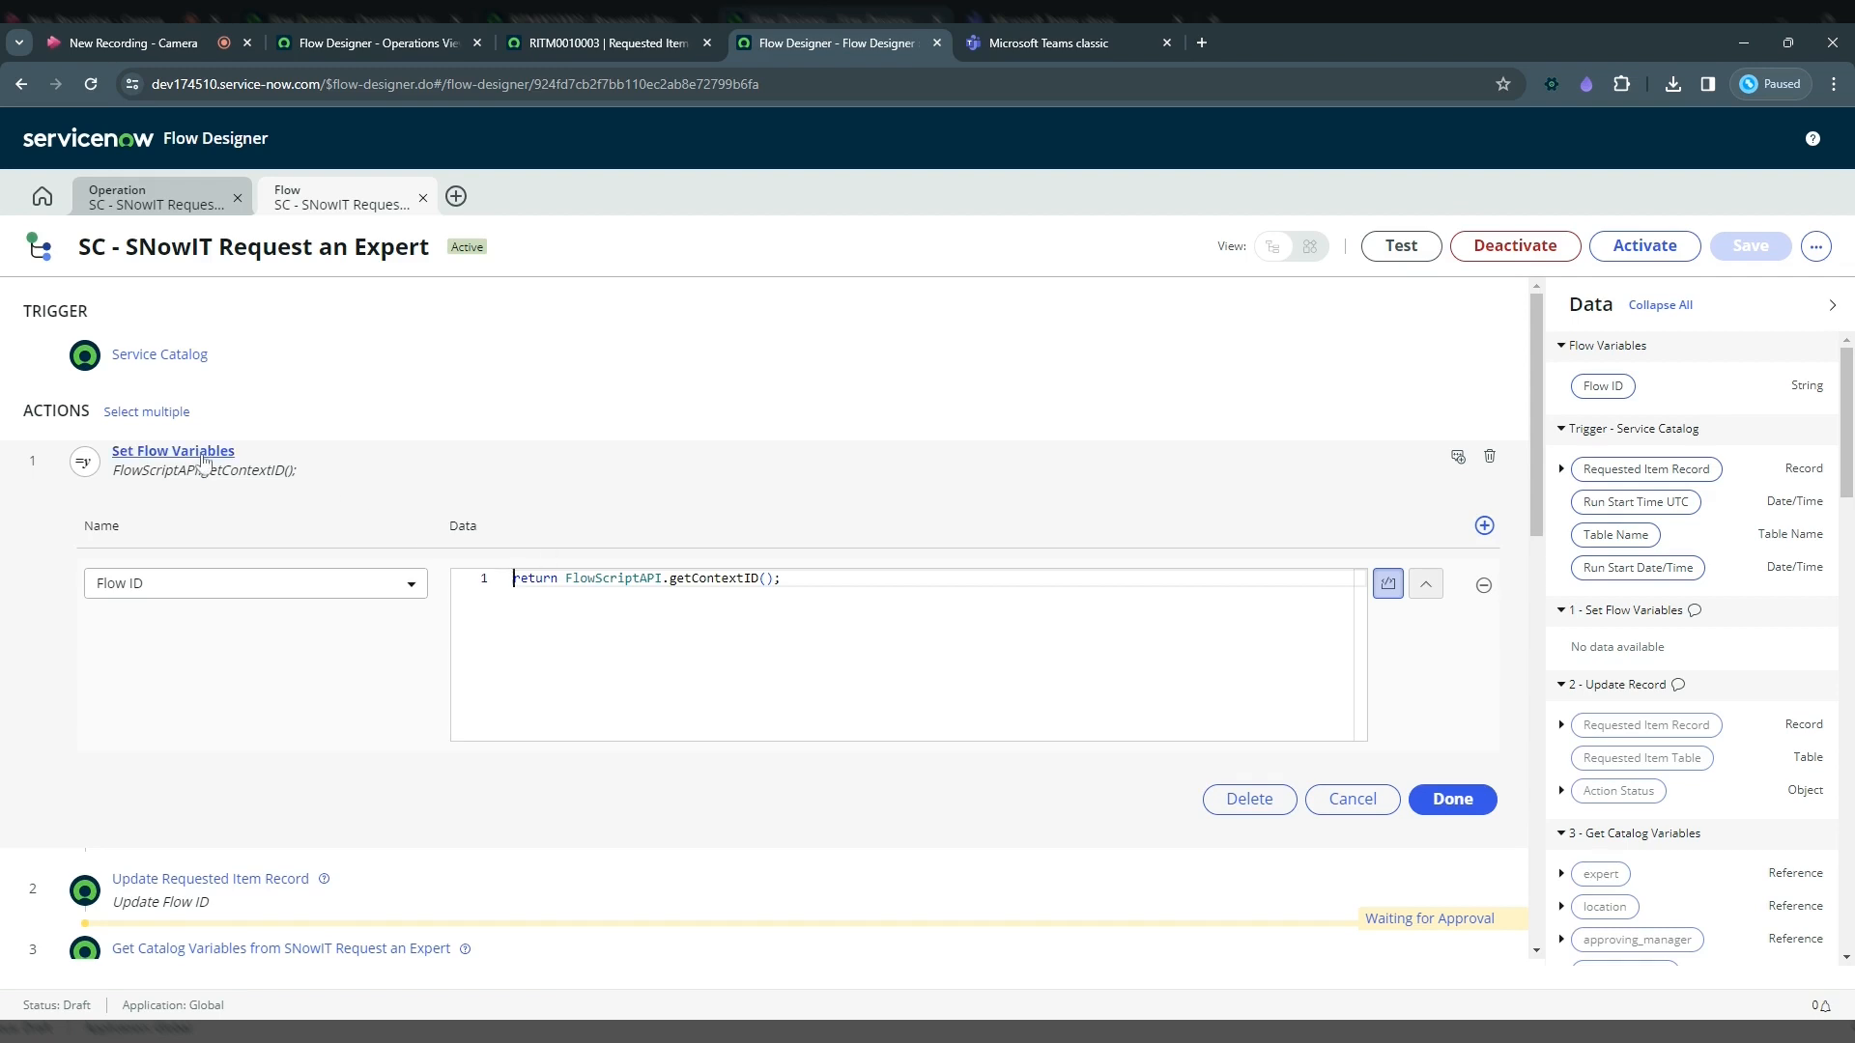
left_click(174, 451)
left_click(185, 541)
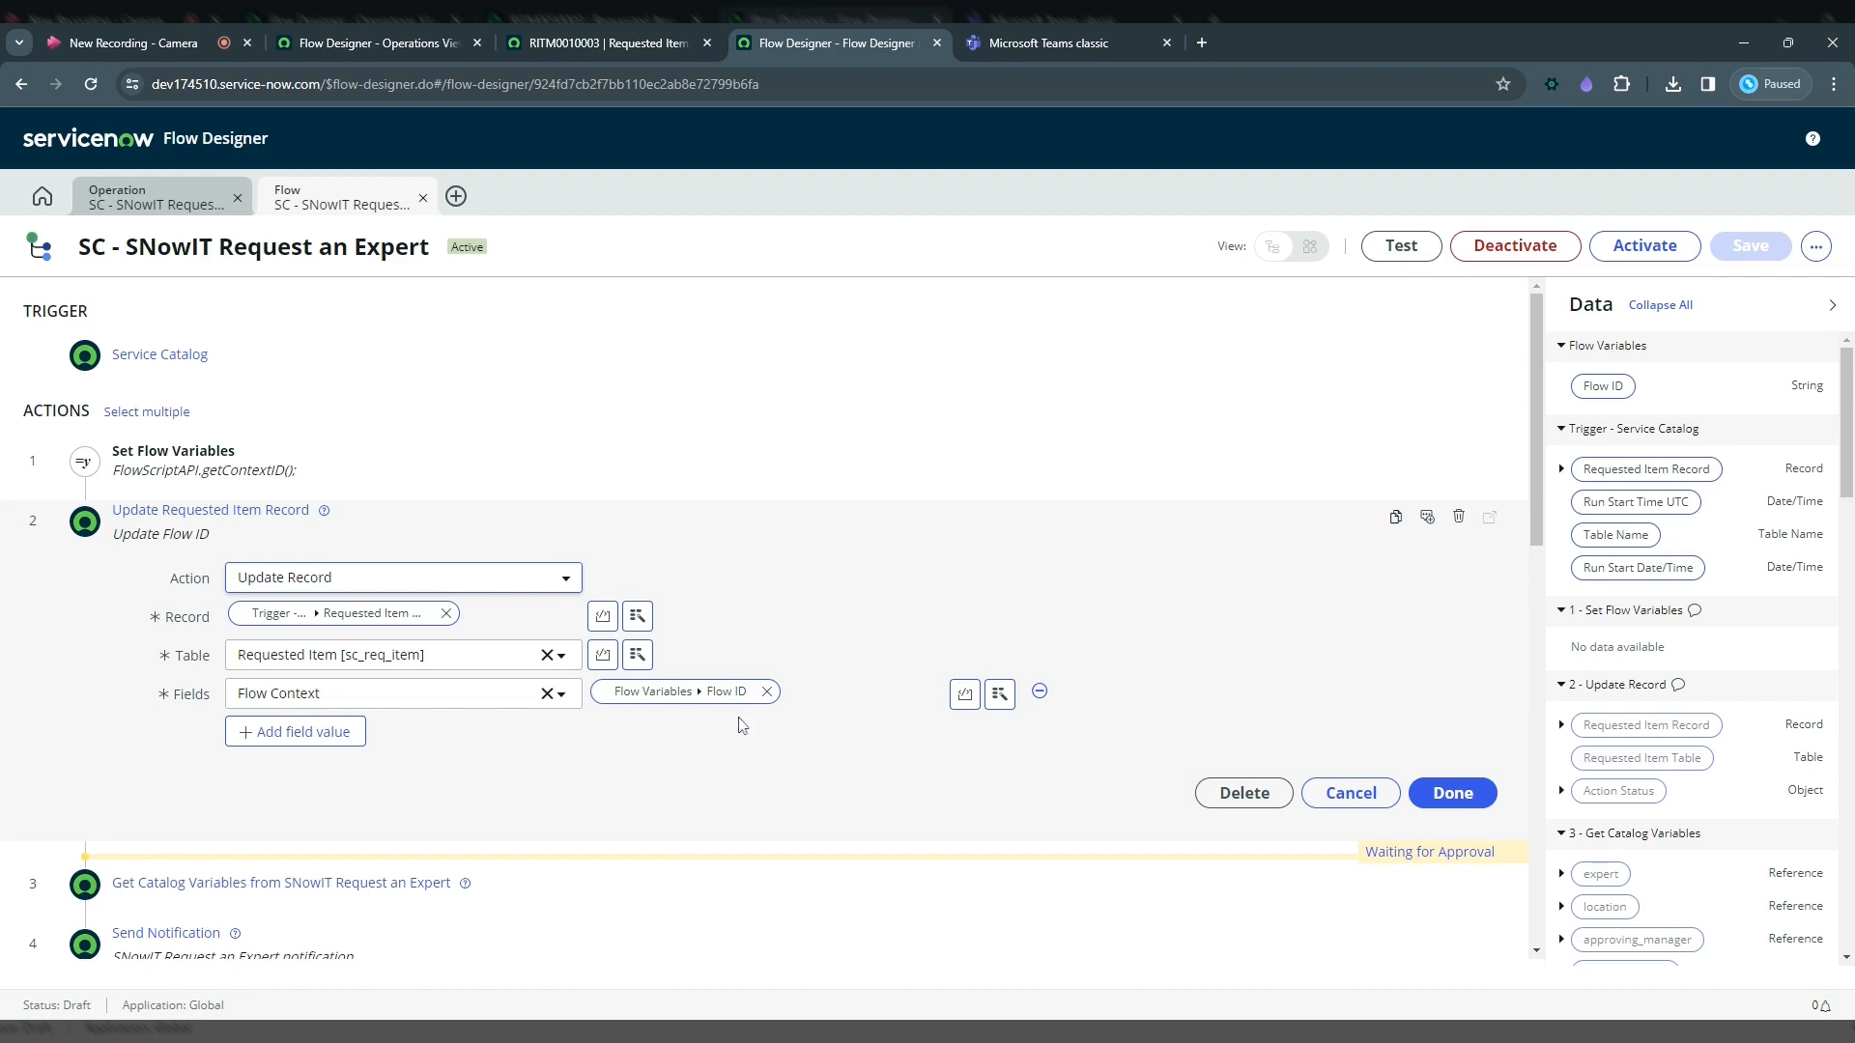
left_click(239, 512)
left_click(238, 512)
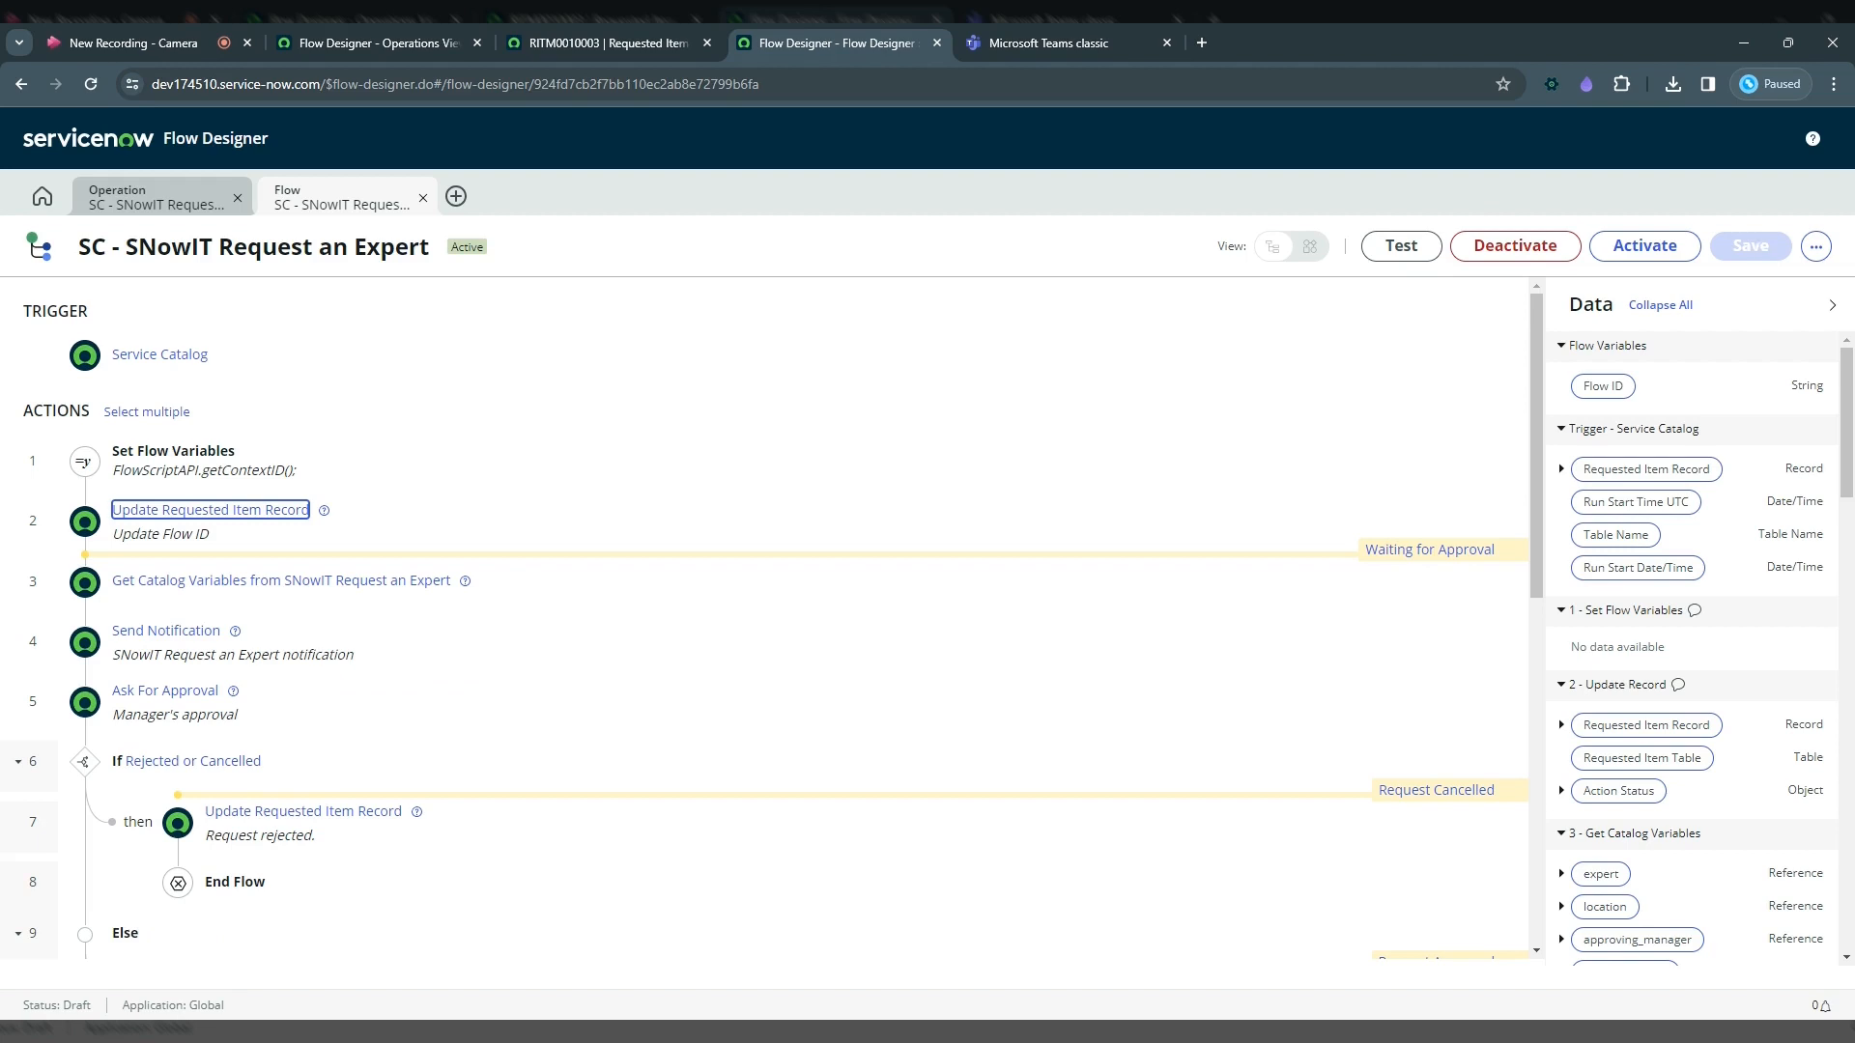
Step: Run a flow test against requested item RITM0010003, then open that item's flow context
left_click(1401, 247)
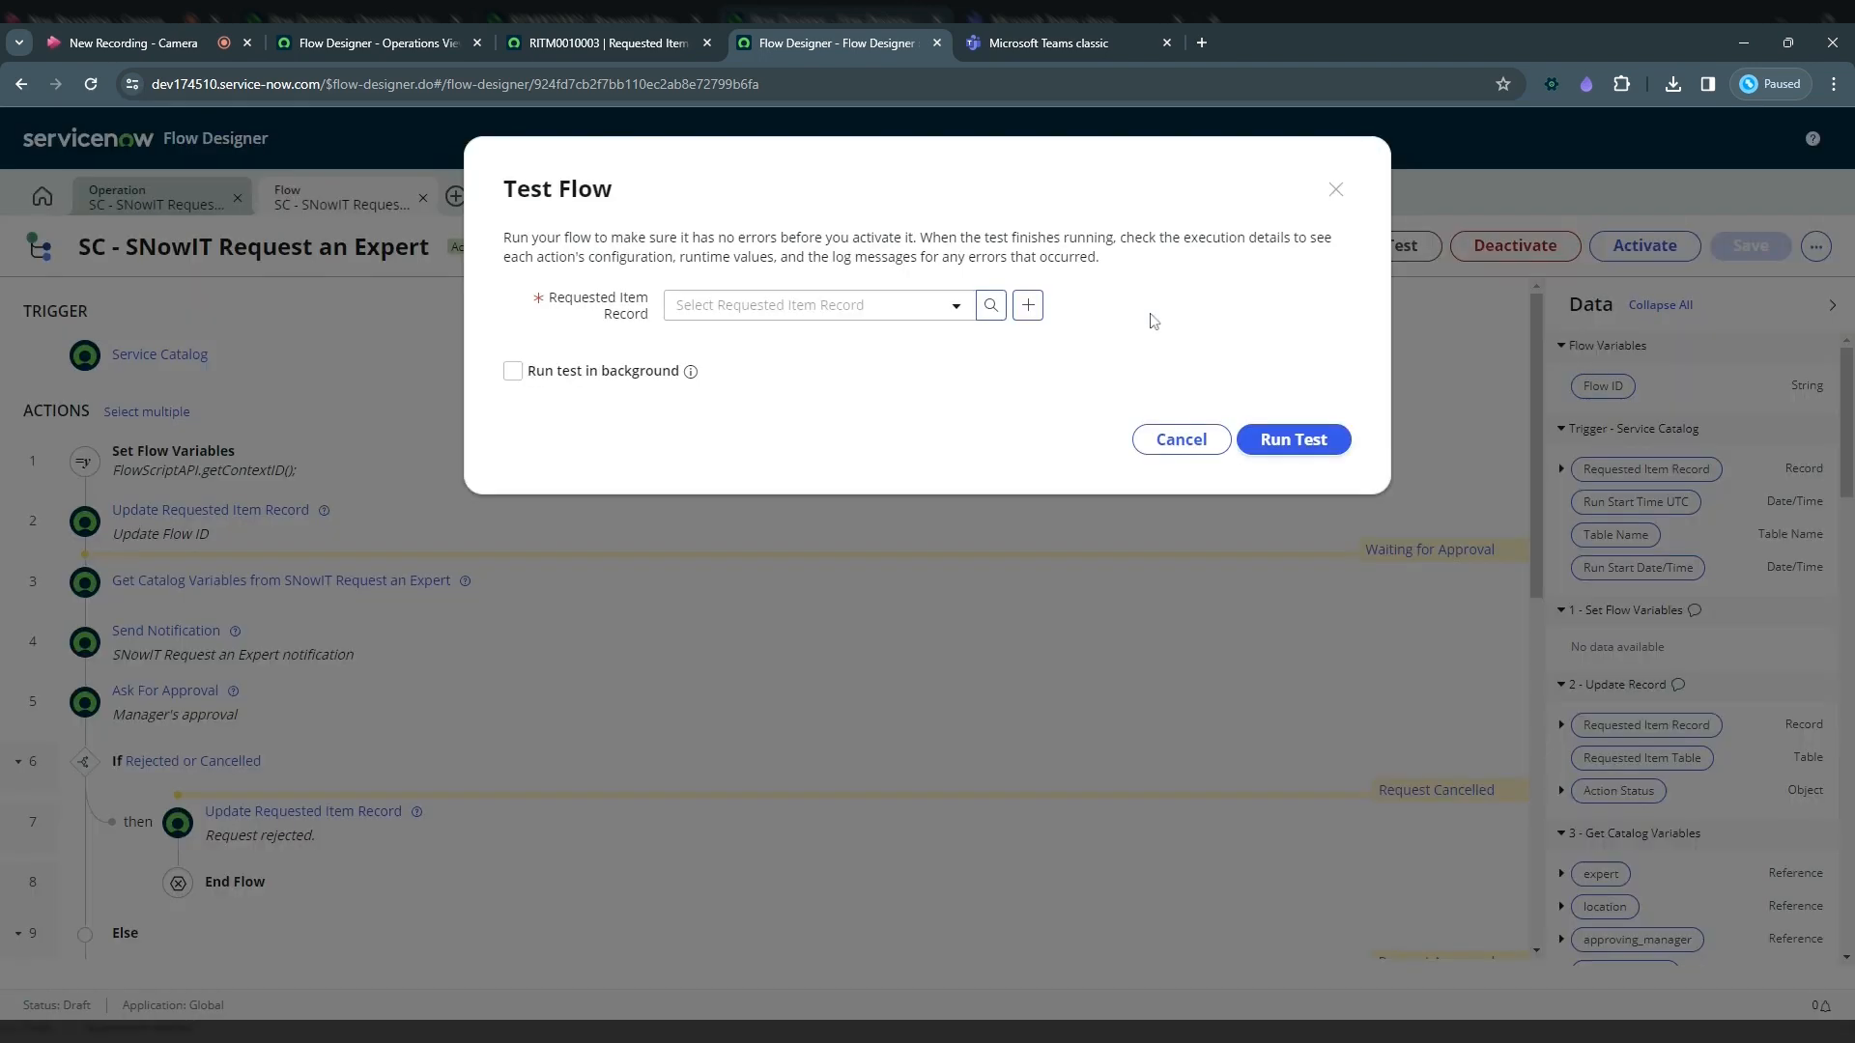
left_click(874, 306)
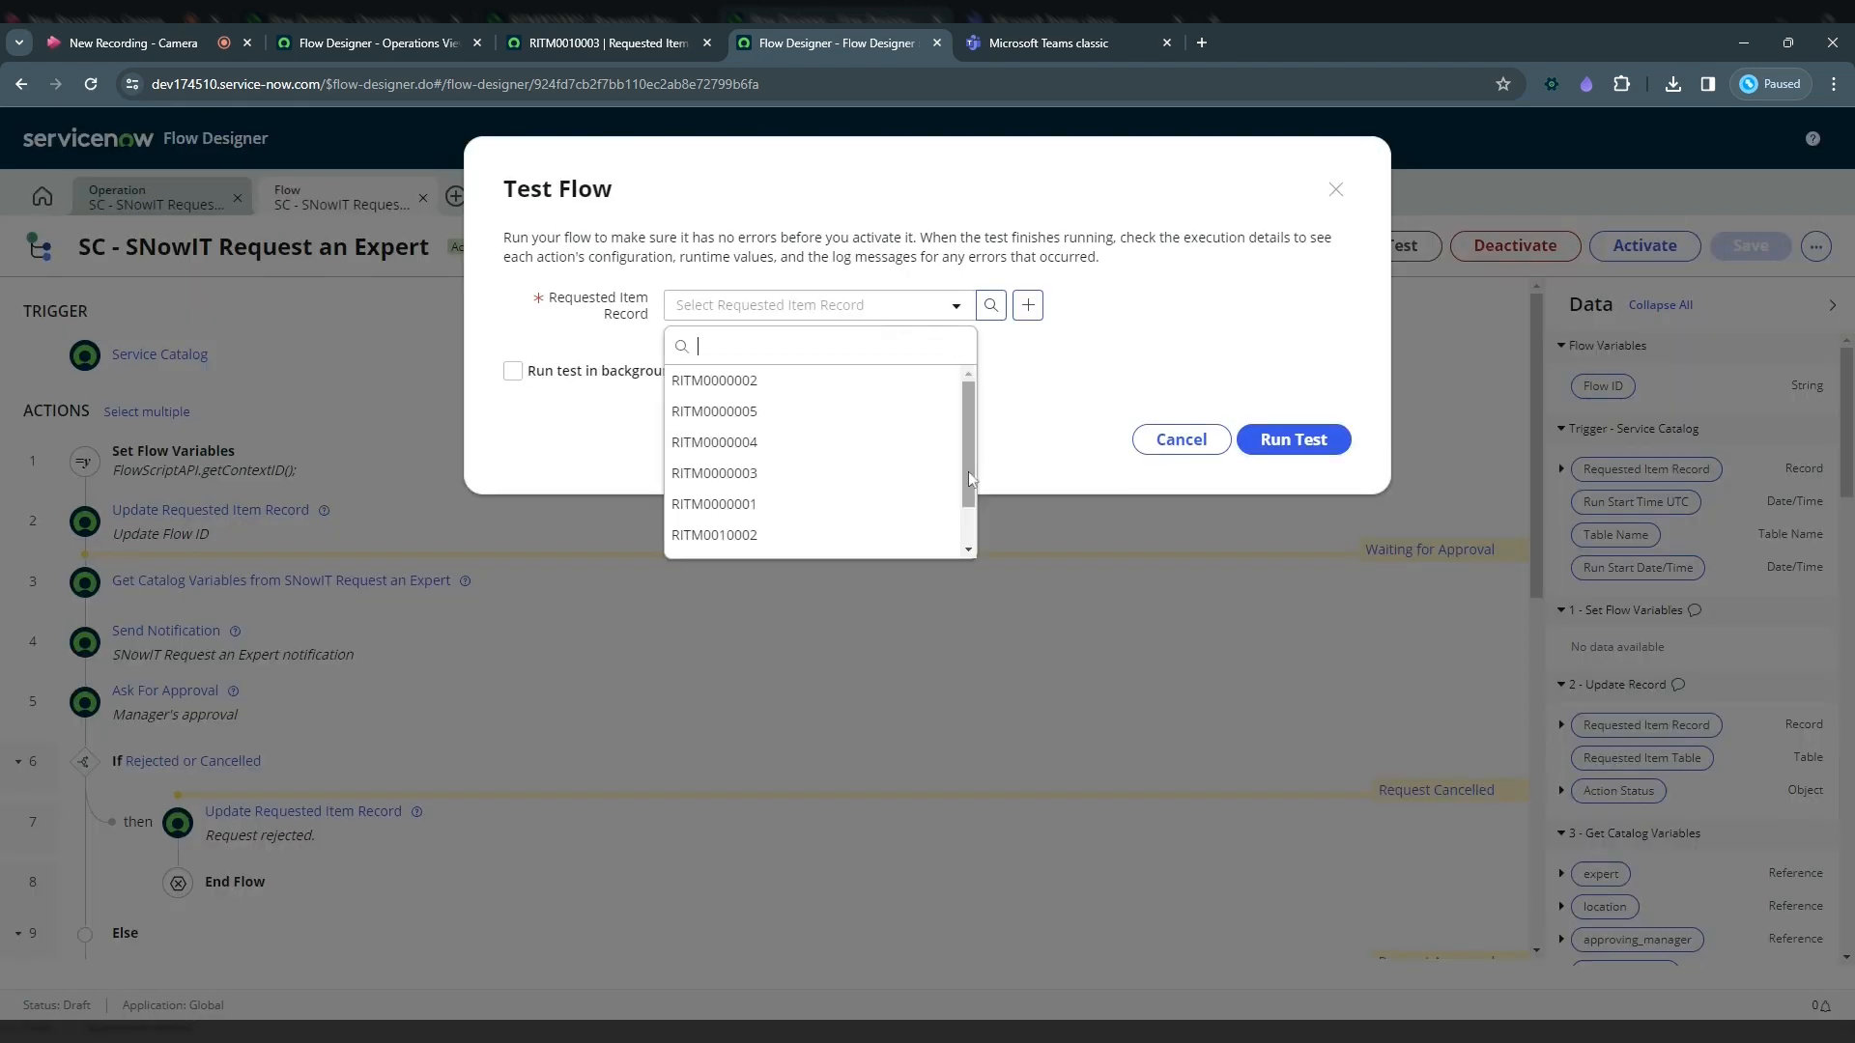
left_click(795, 522)
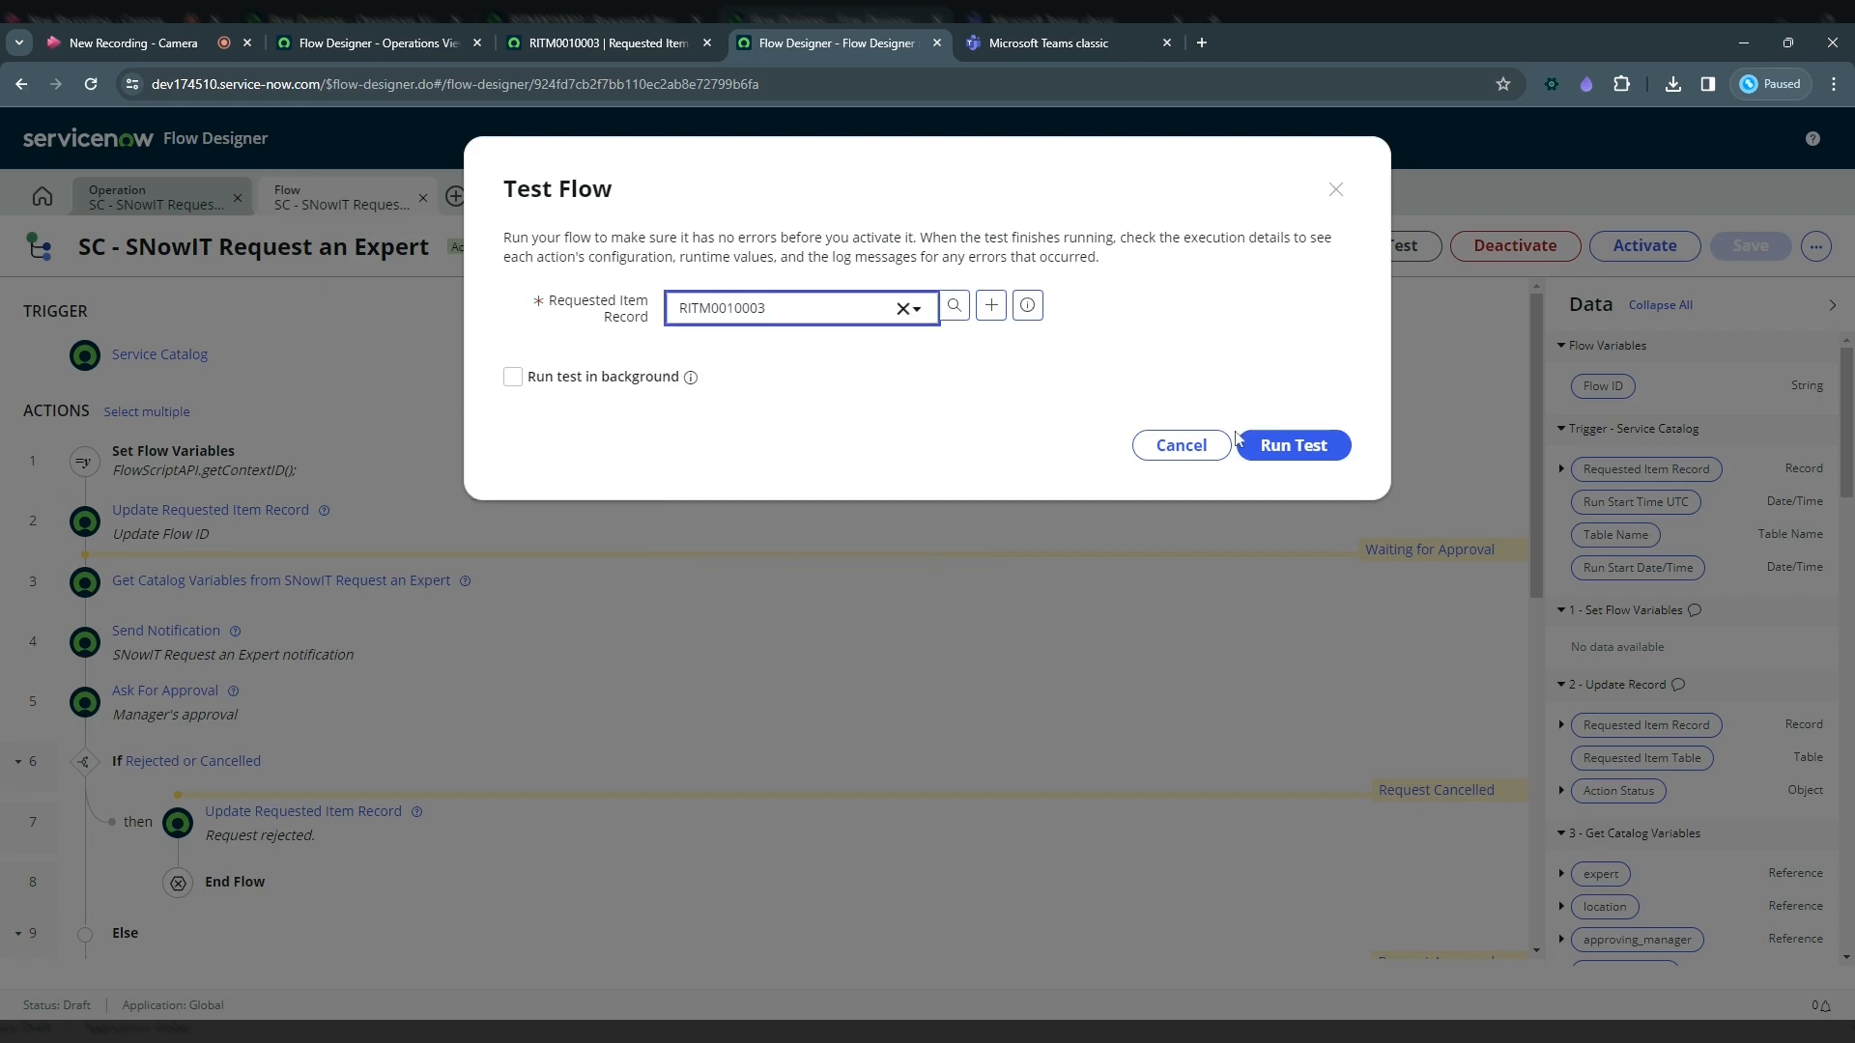
left_click(1295, 441)
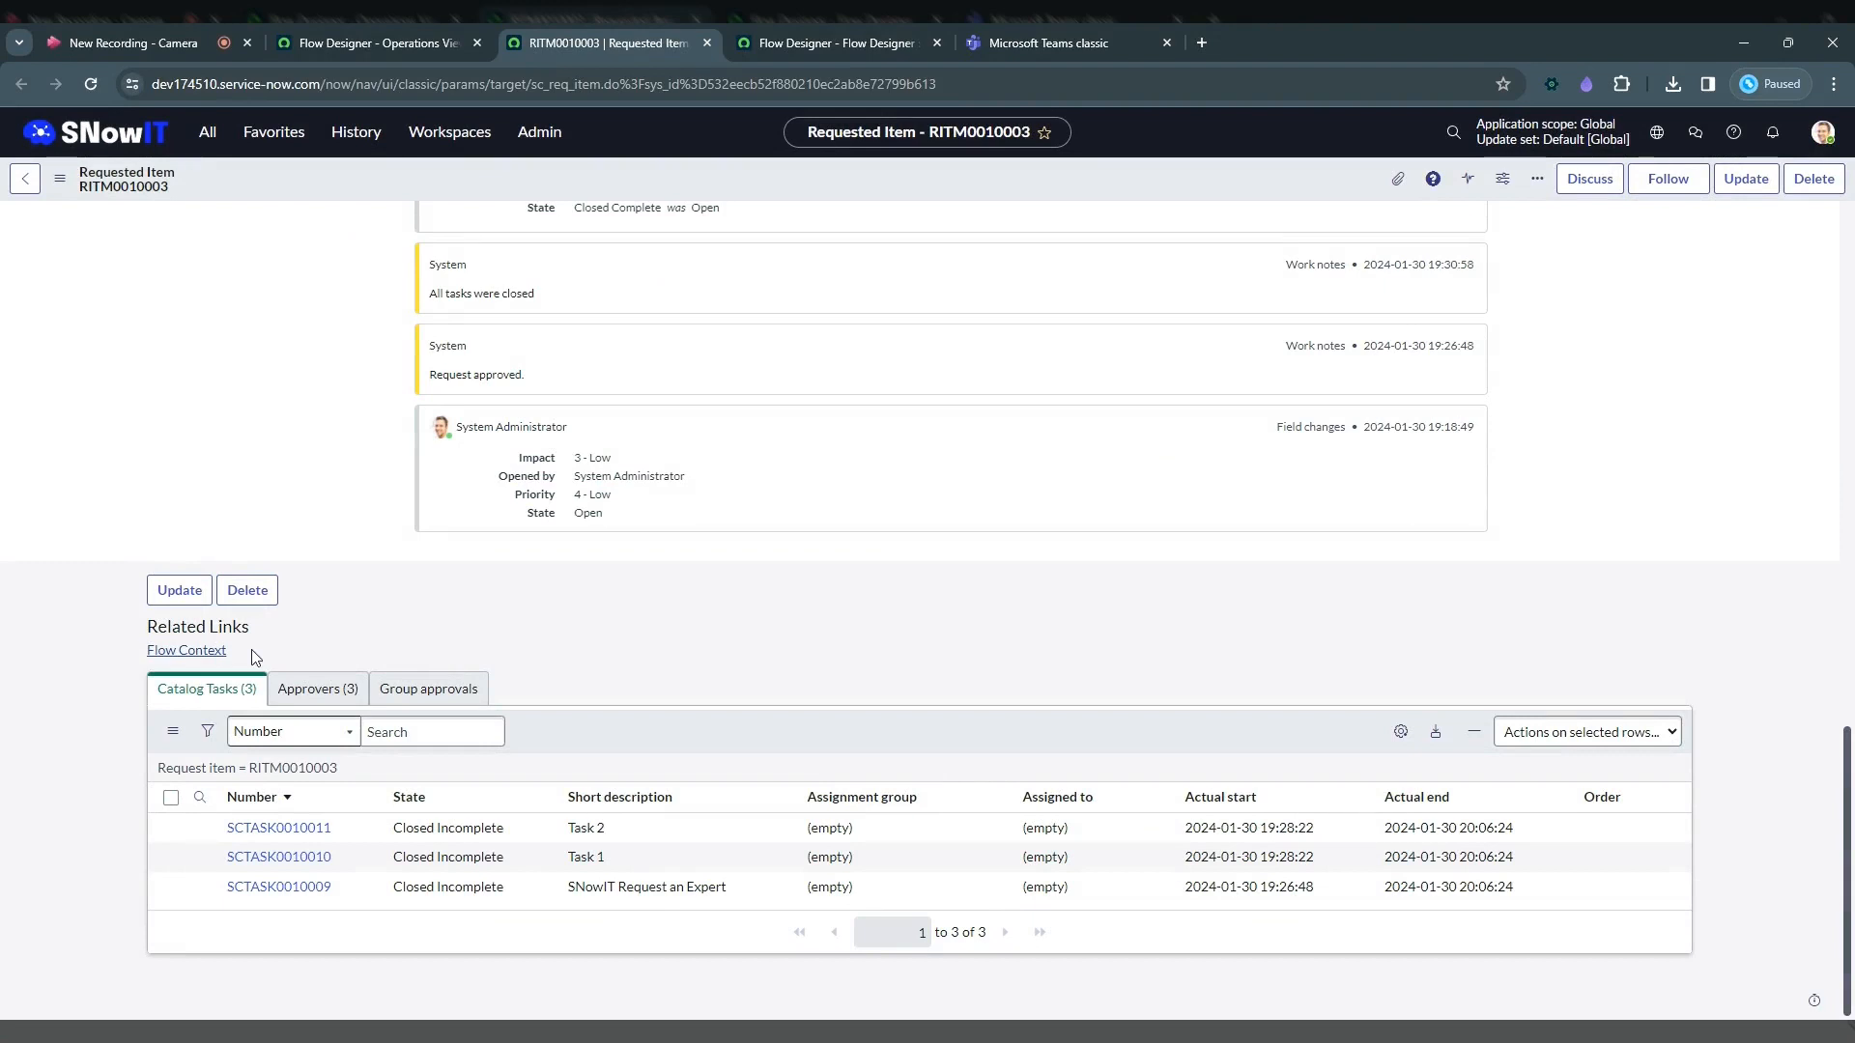
left_click(203, 652)
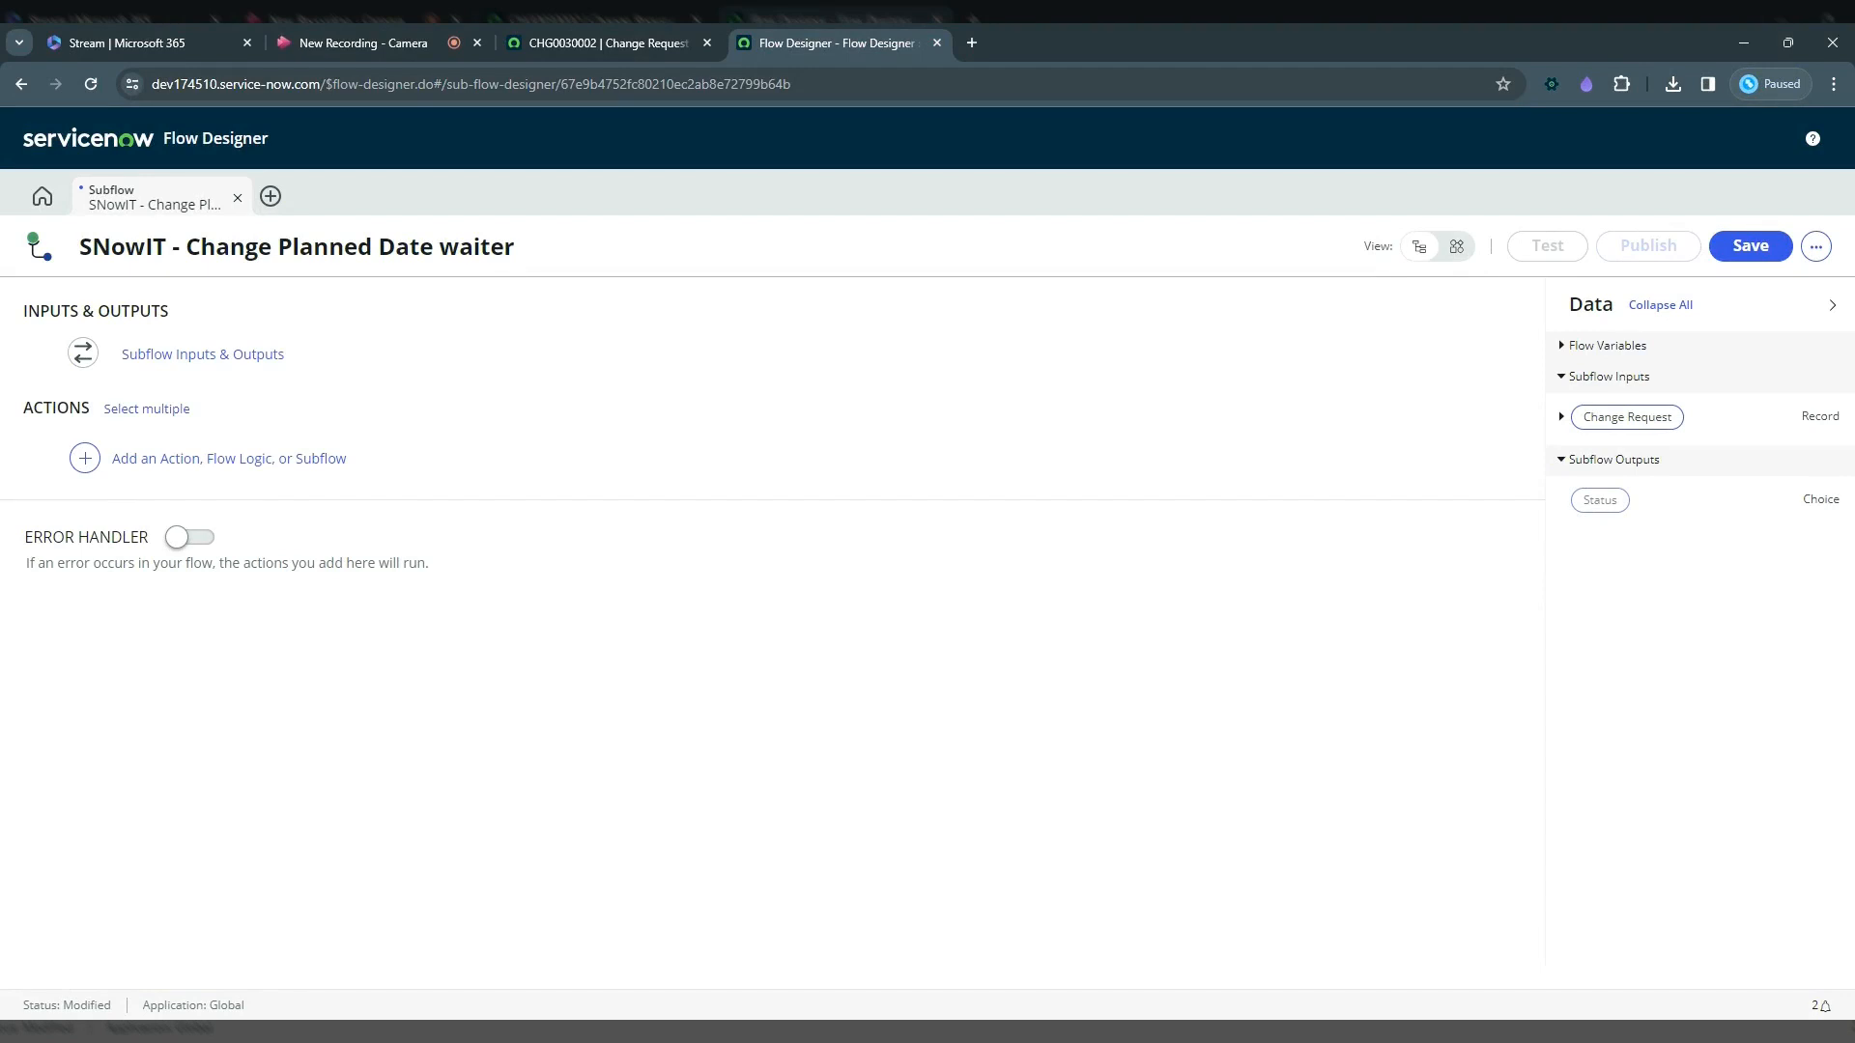
Step: Add a Wait for a duration of time flow logic step to the subflow
left_click(224, 477)
left_click(307, 457)
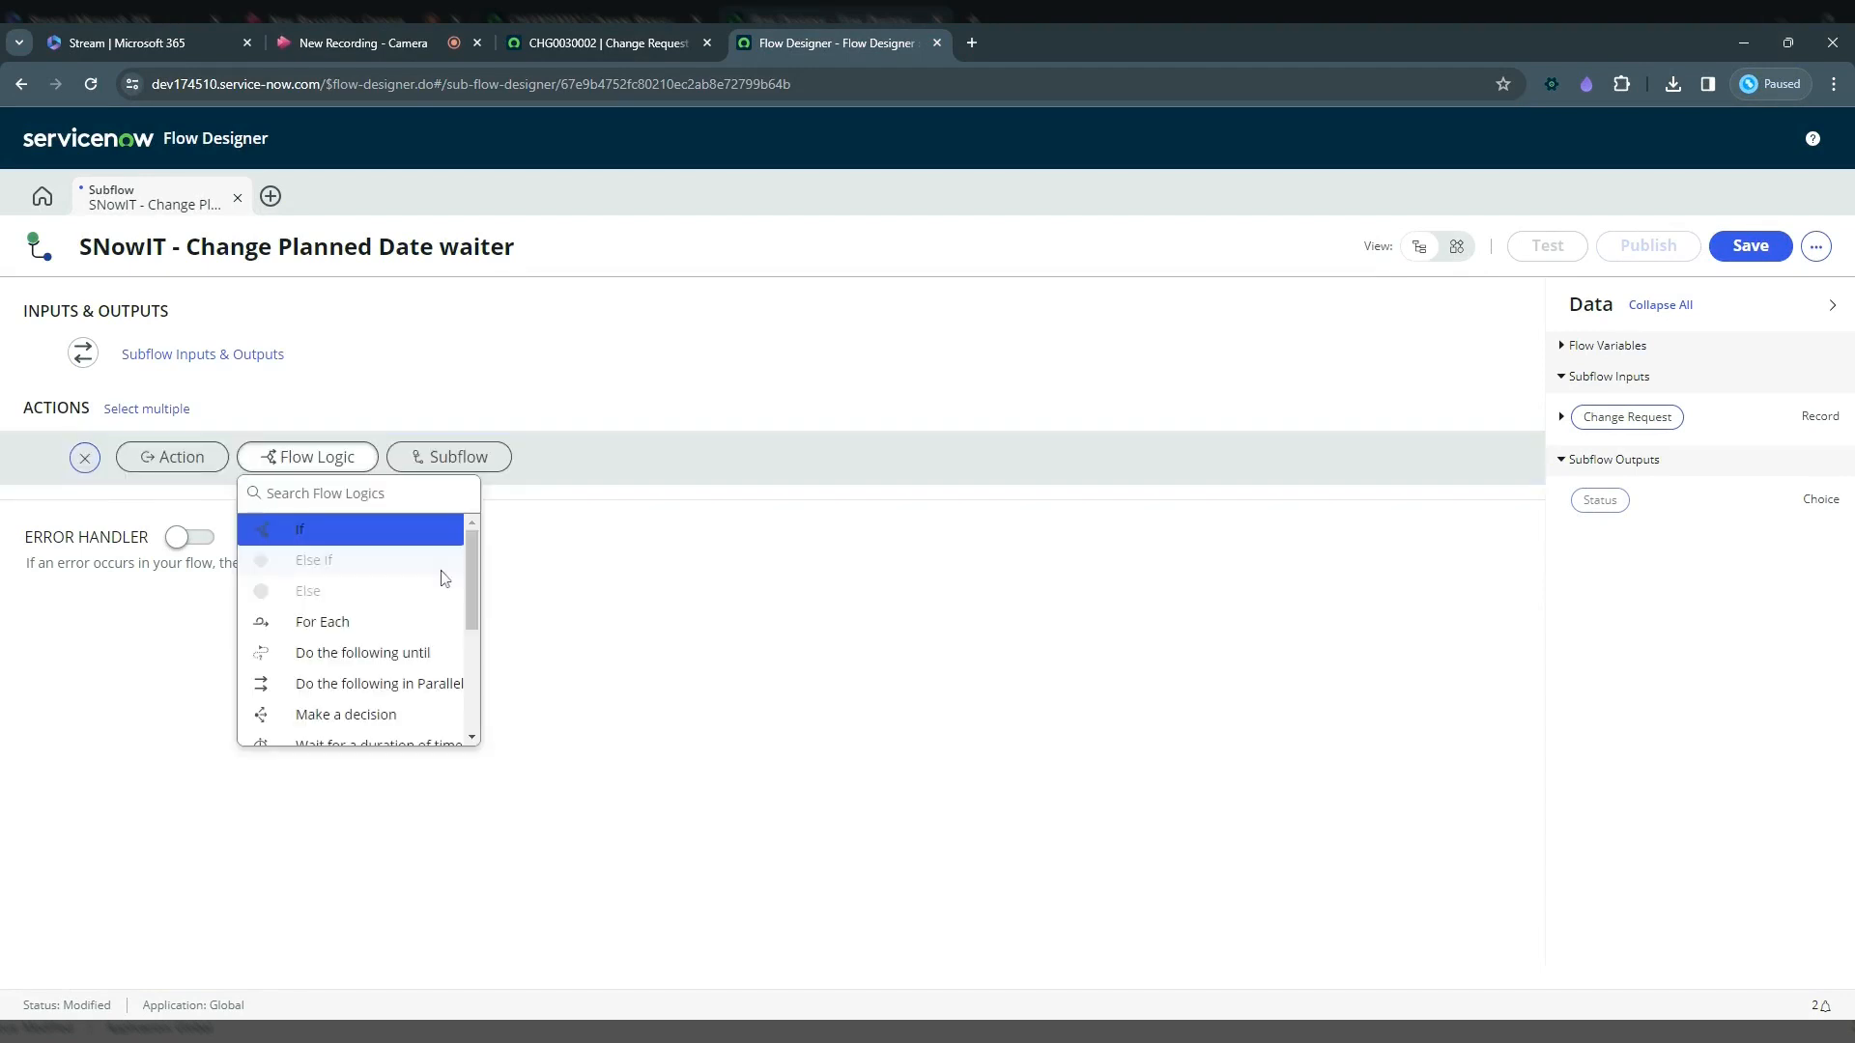
left_click_drag(472, 590, 472, 651)
left_click(406, 606)
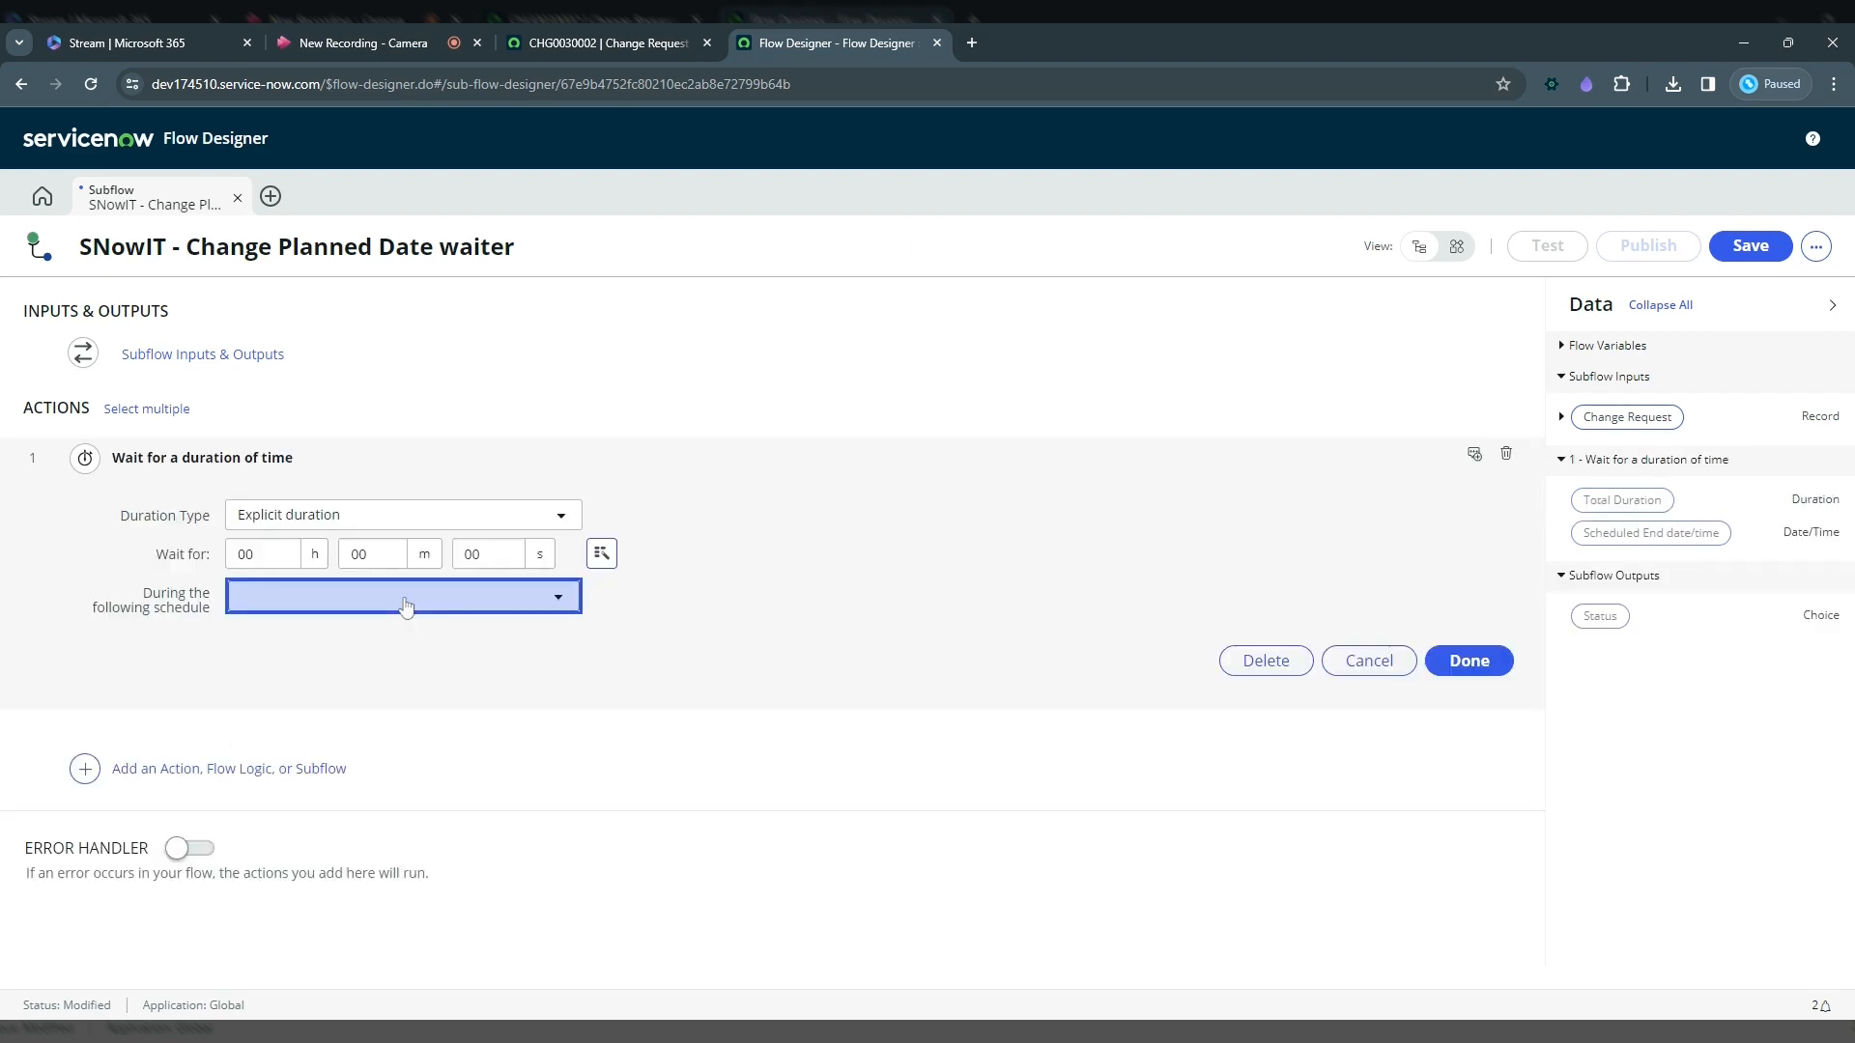
Step: Set the wait to a relative duration of 1 second after
left_click(332, 517)
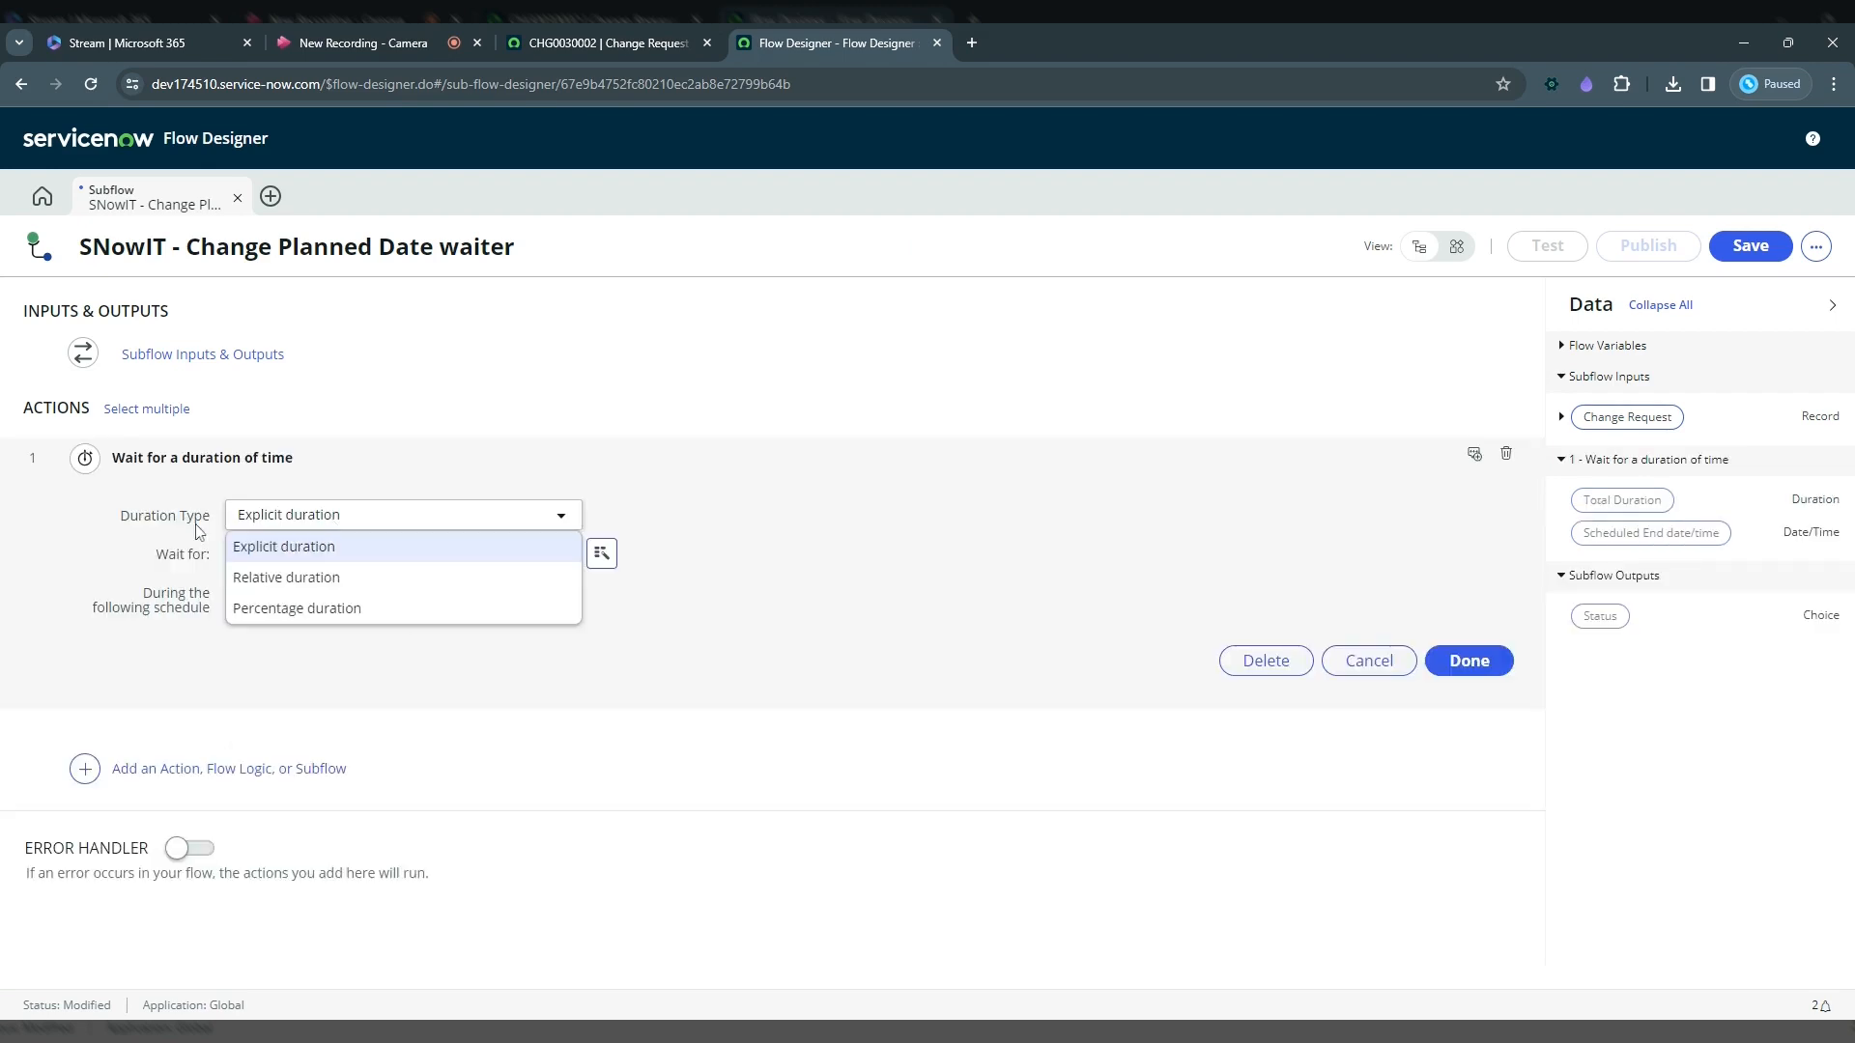
left_click(298, 579)
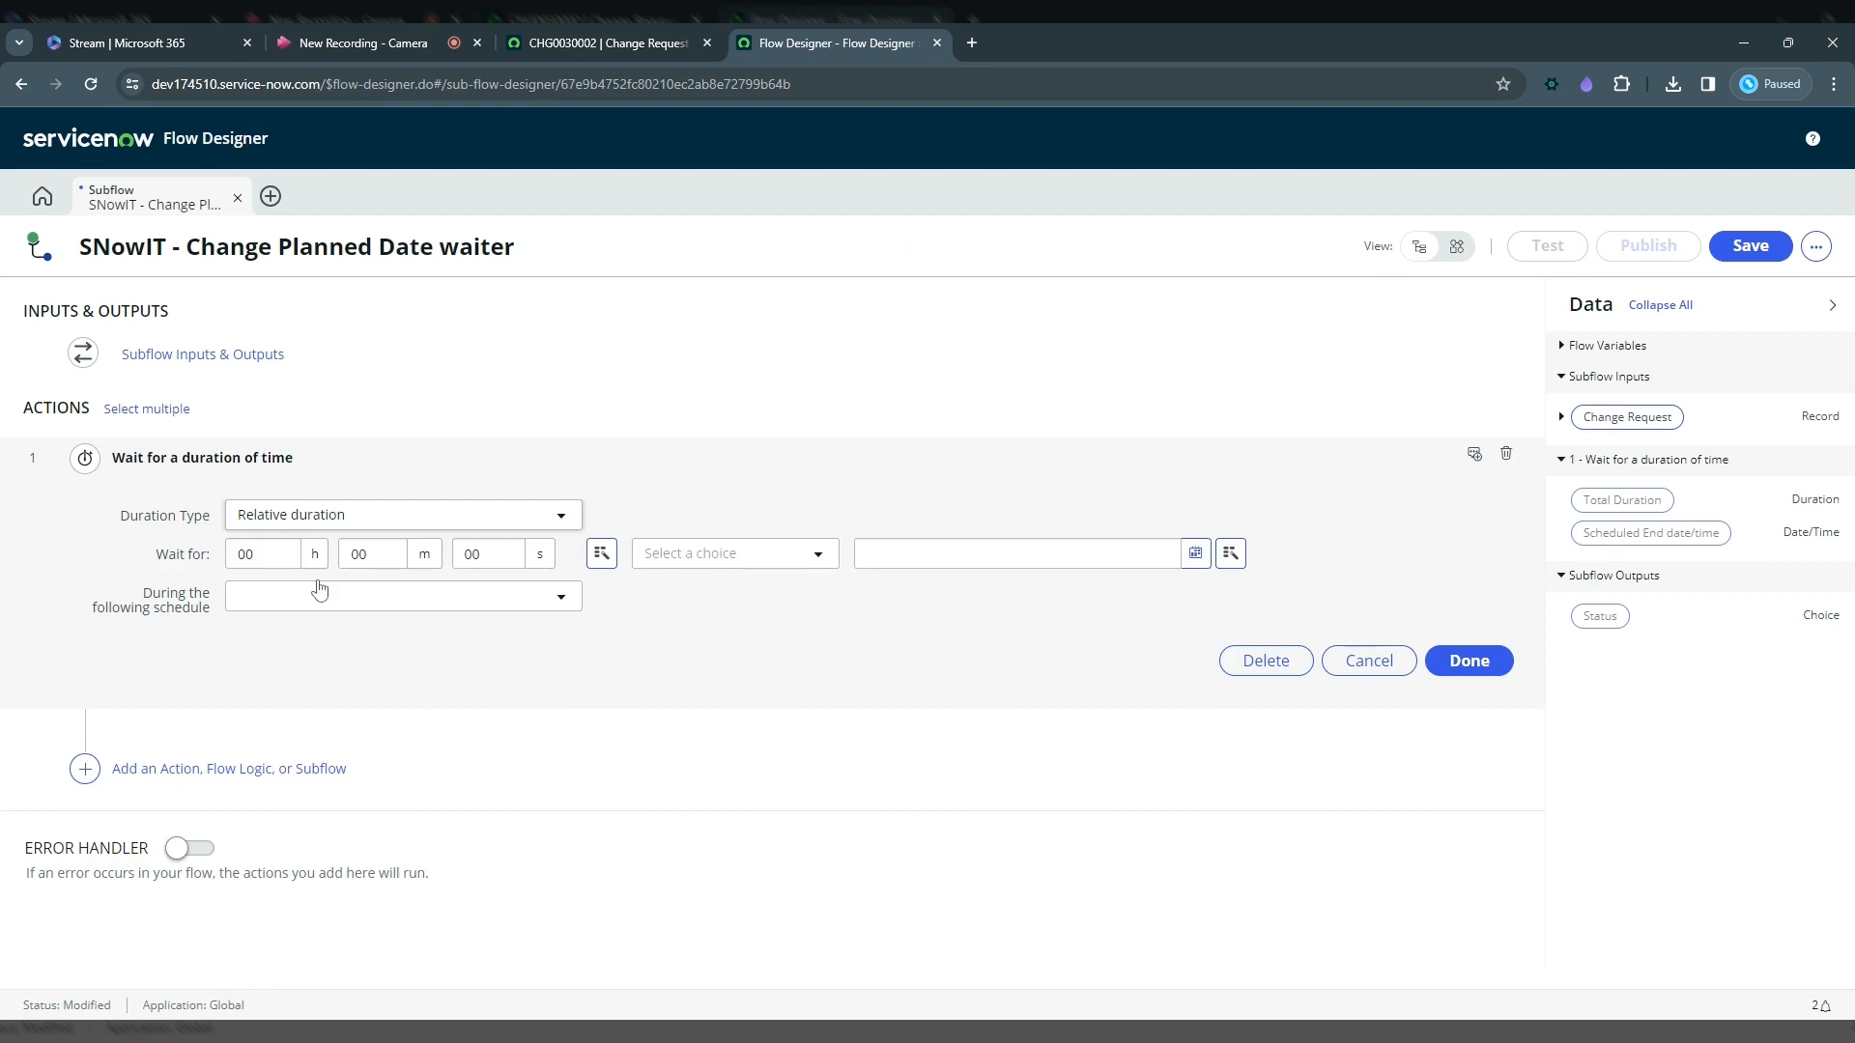
type("1")
left_click(726, 557)
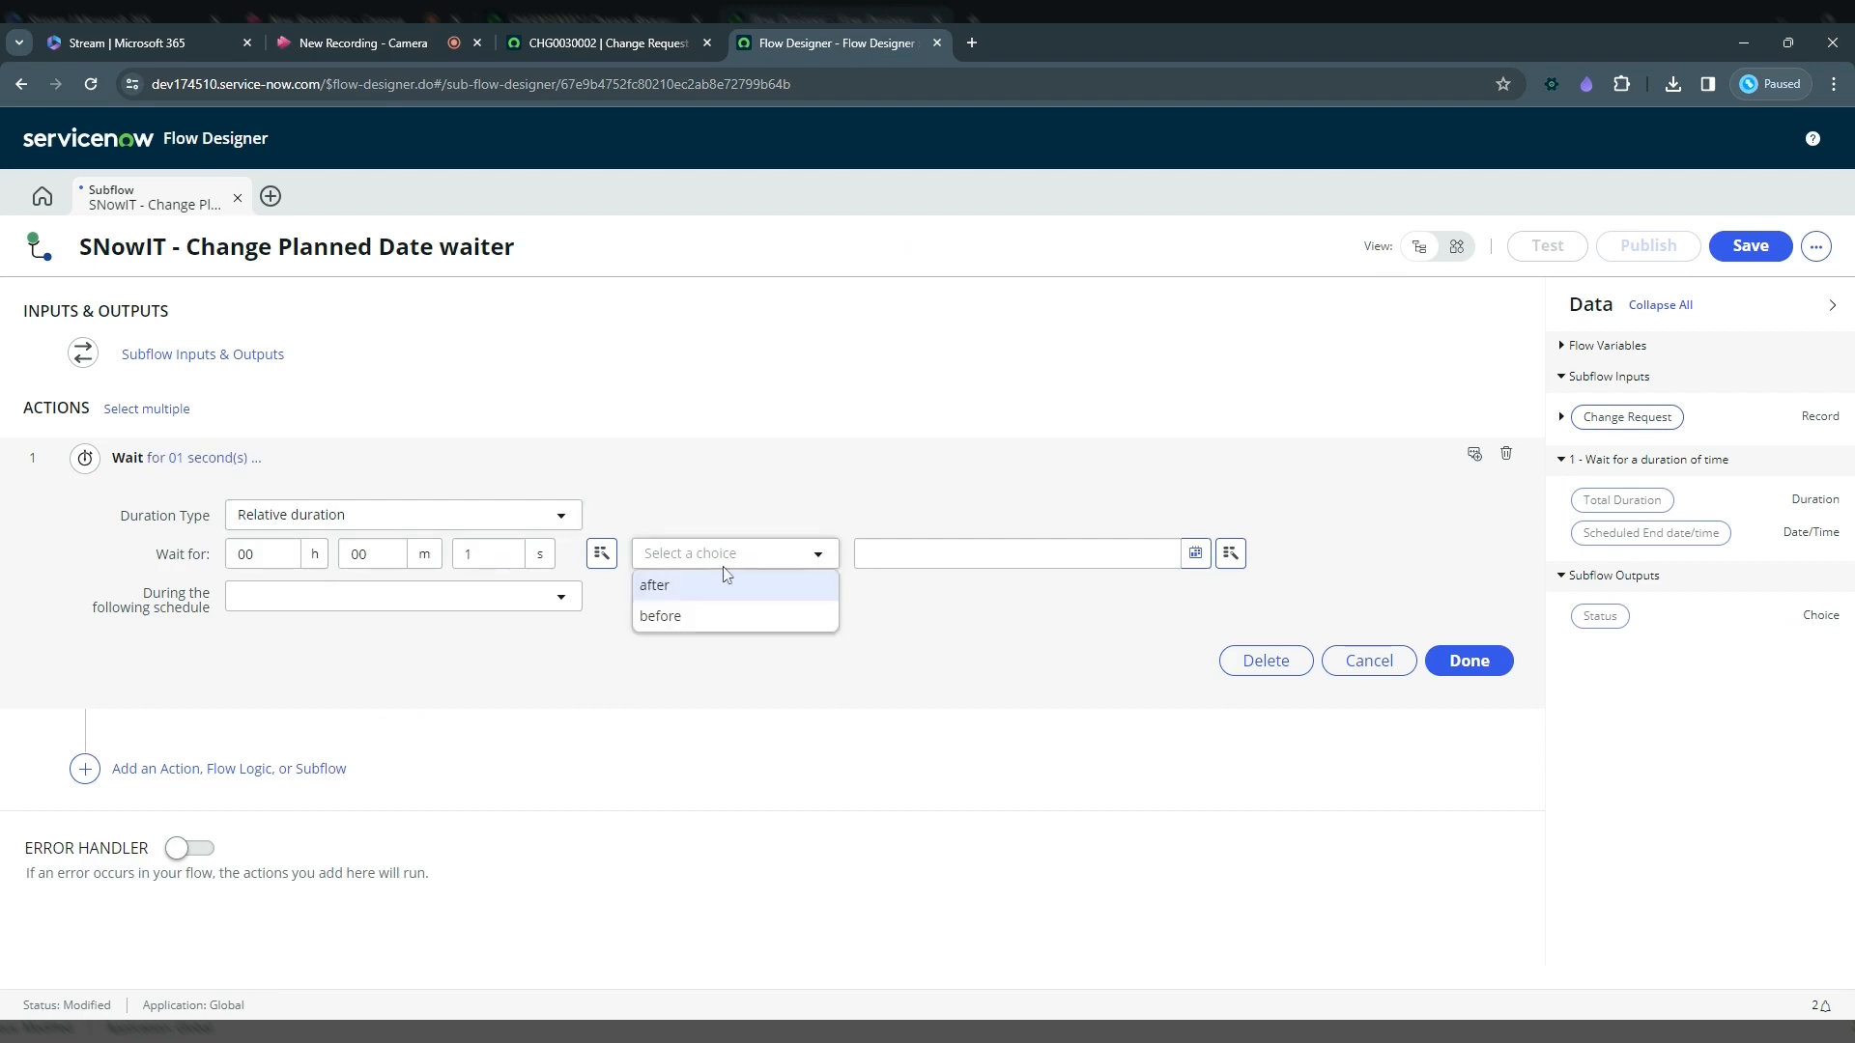
left_click(727, 583)
Step: Base the wait on the input Change Request's Planned start date and finish the step
left_click(1231, 554)
left_click(1324, 627)
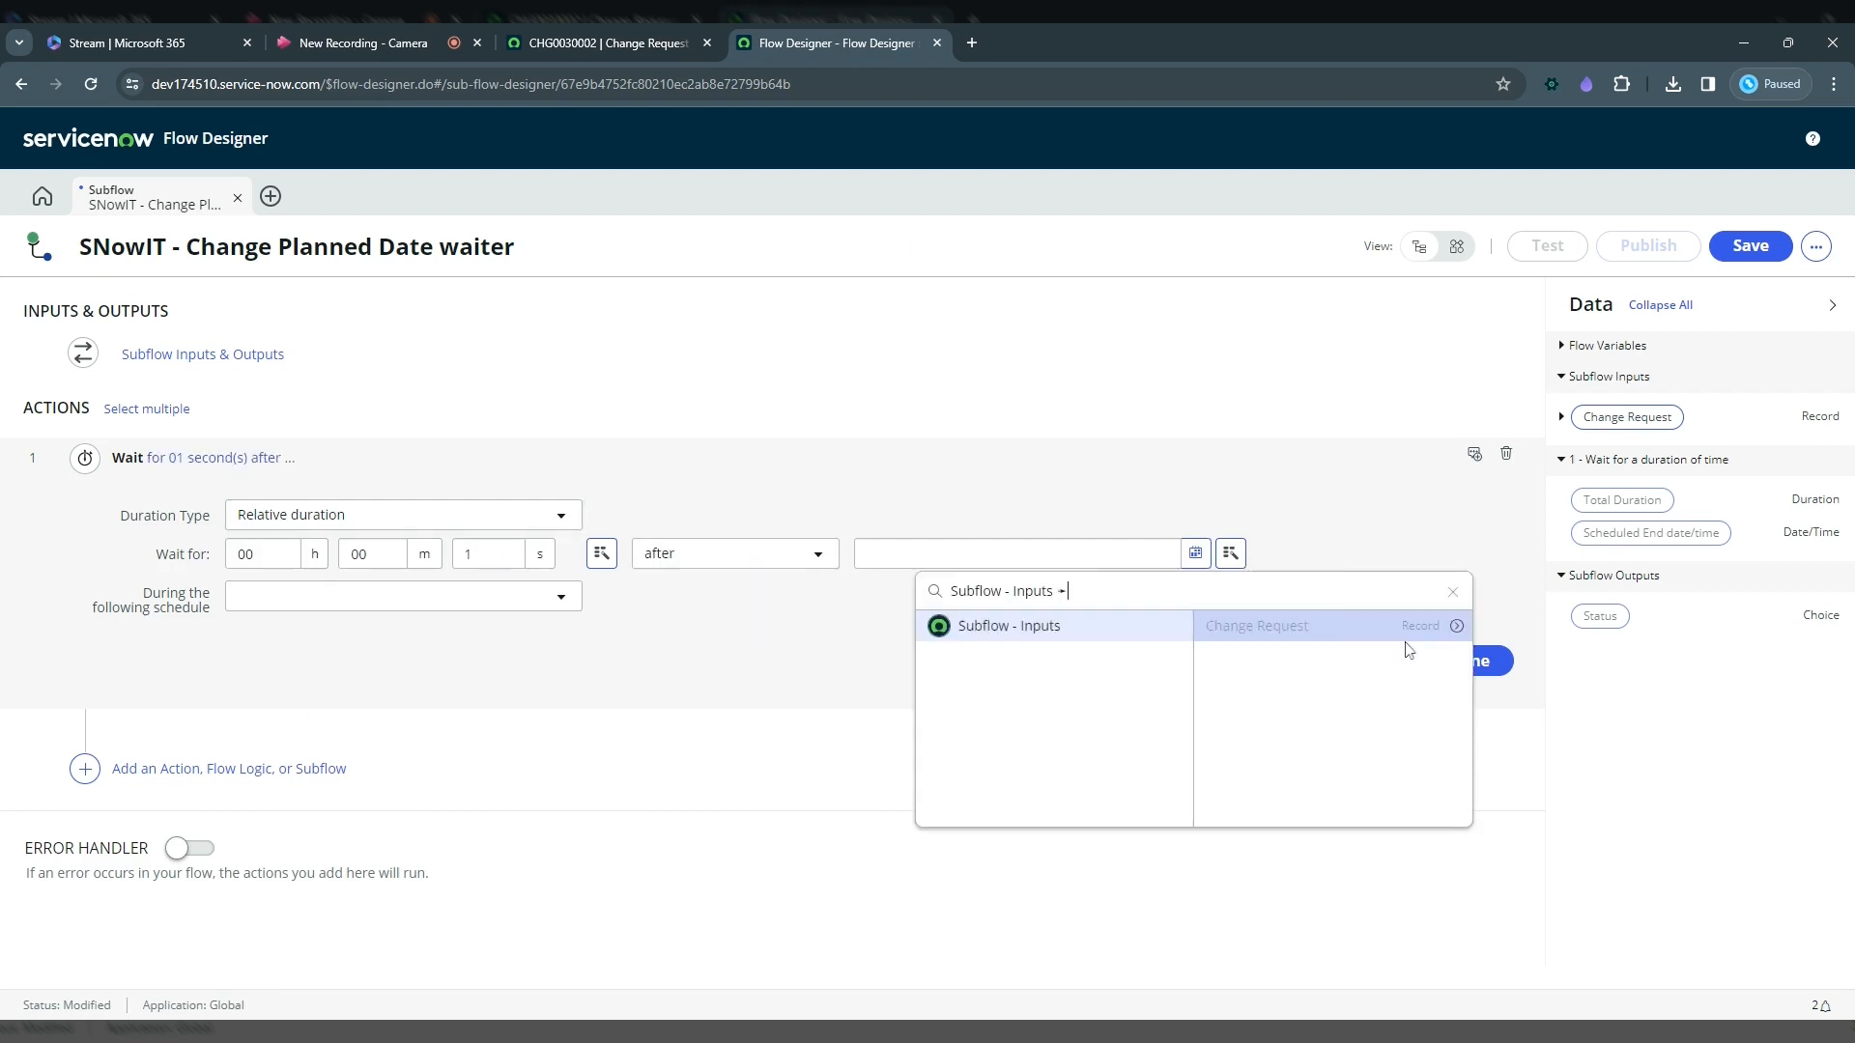
left_click(1457, 626)
type("p")
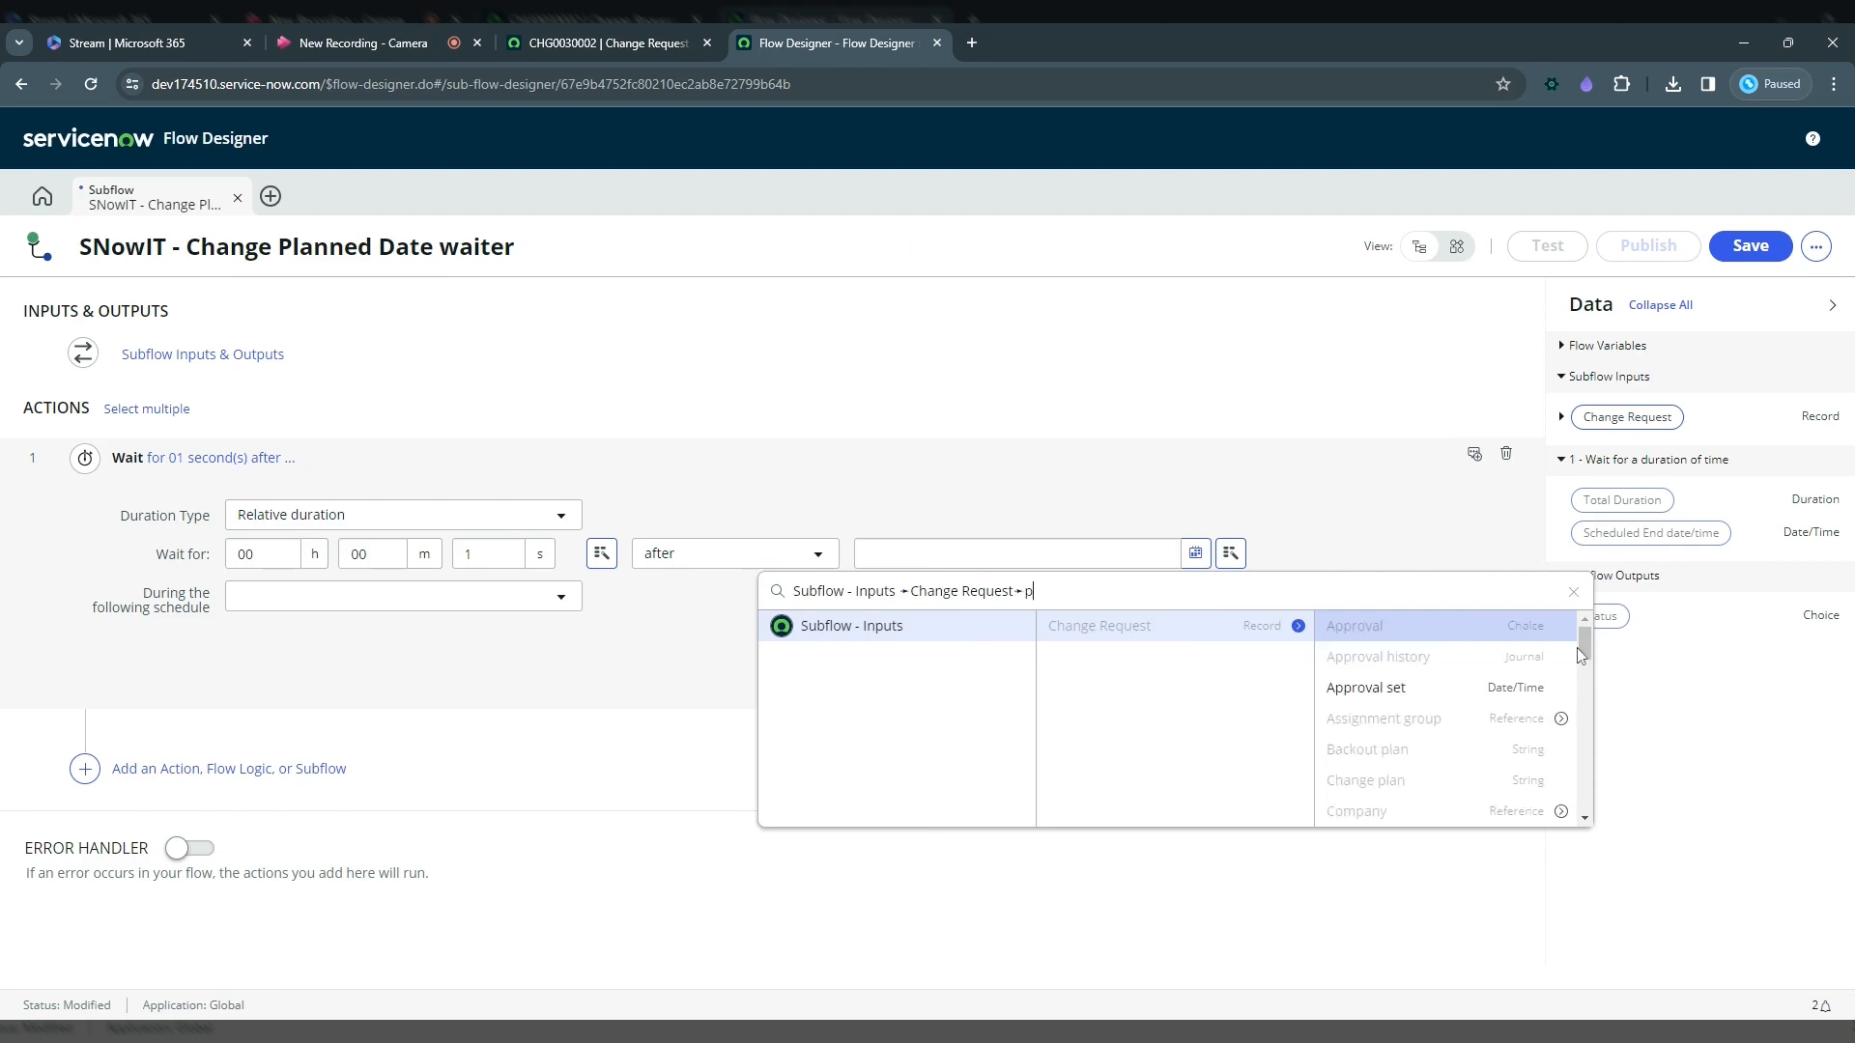
type("ln")
key("BackSpace")
type("a")
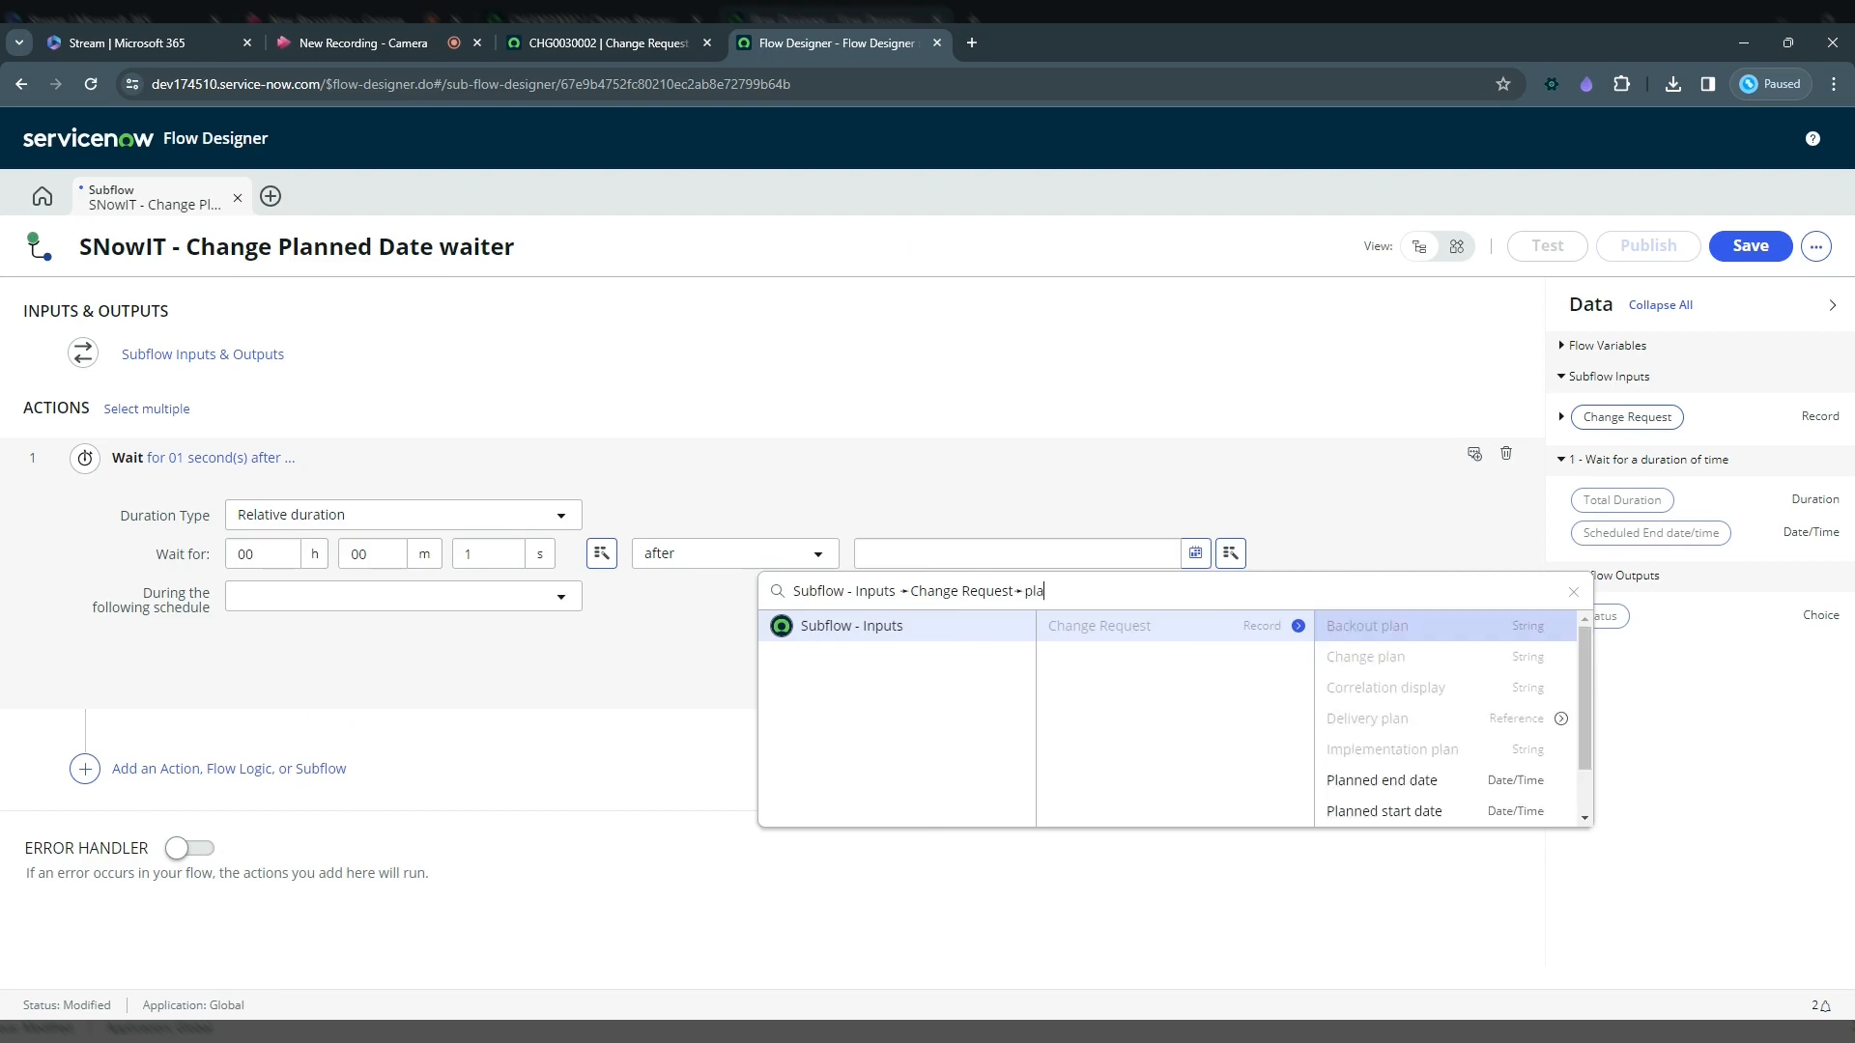
type("nn")
left_click(1384, 657)
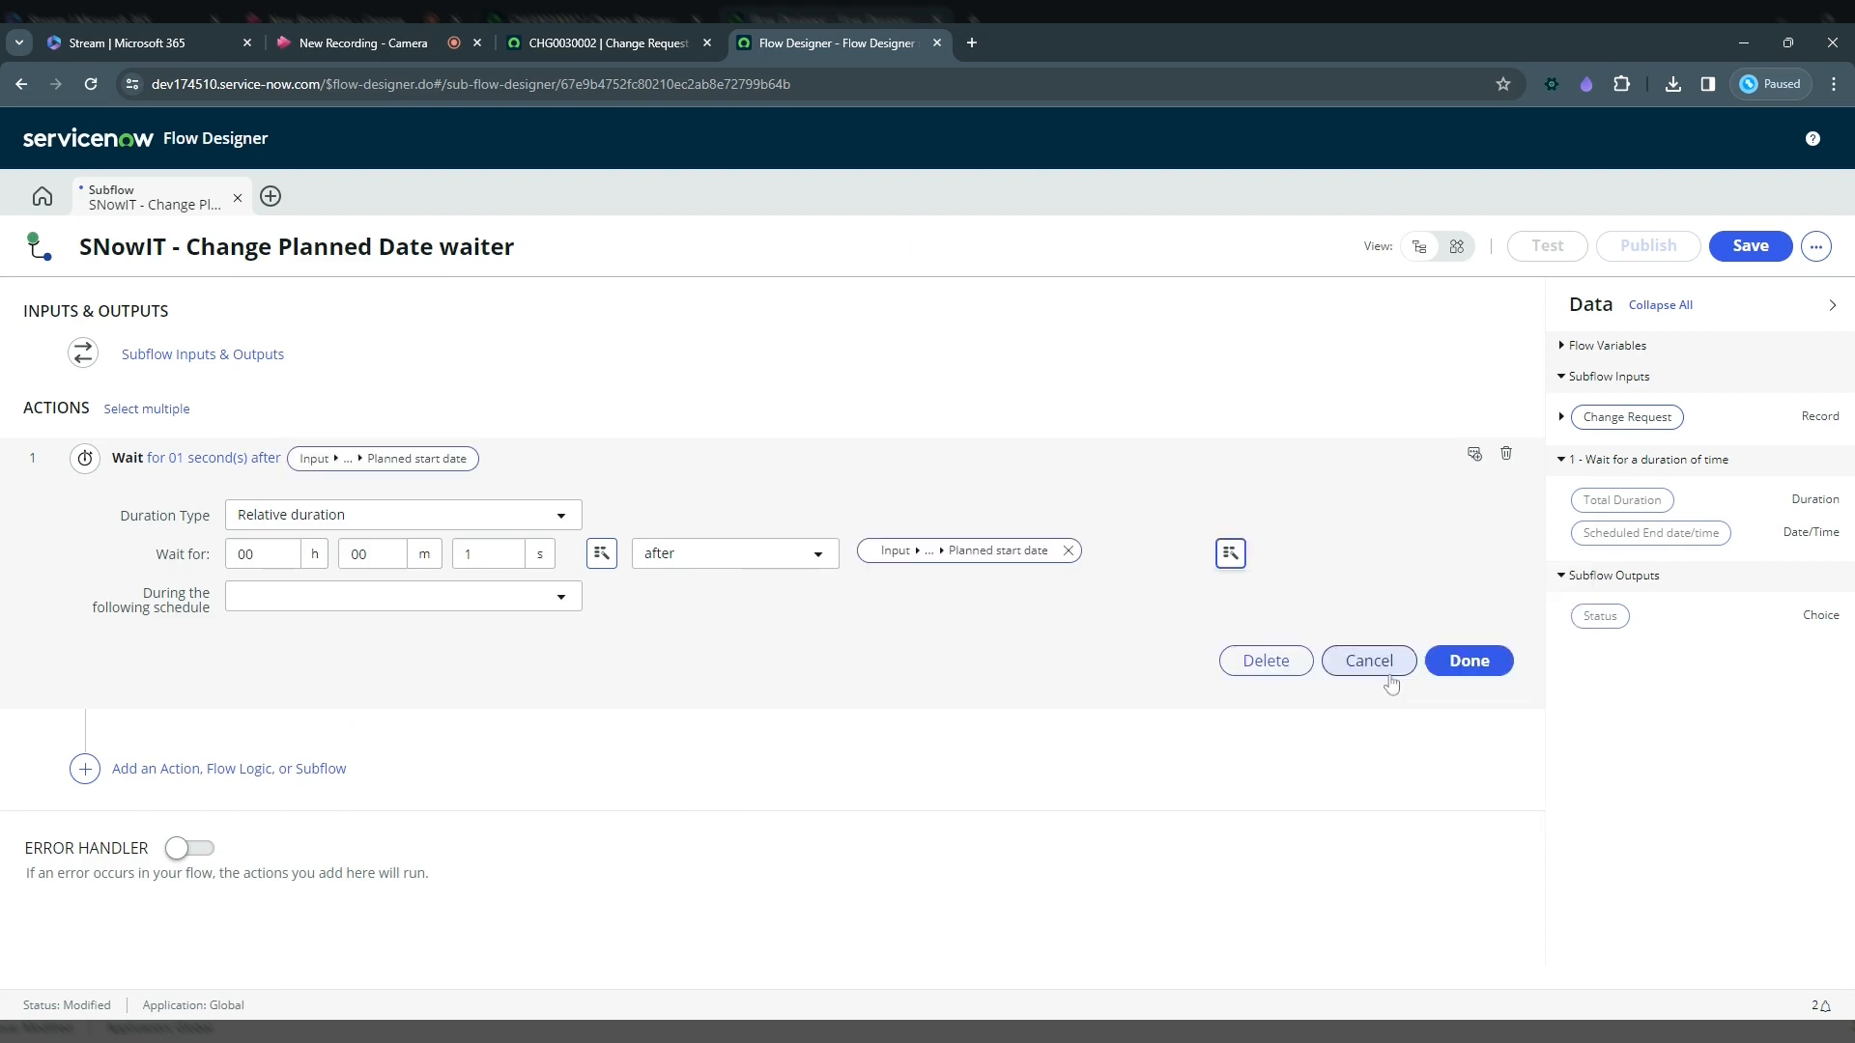
left_click(1462, 658)
Step: Add an Update Record action after the wait step
left_click(224, 537)
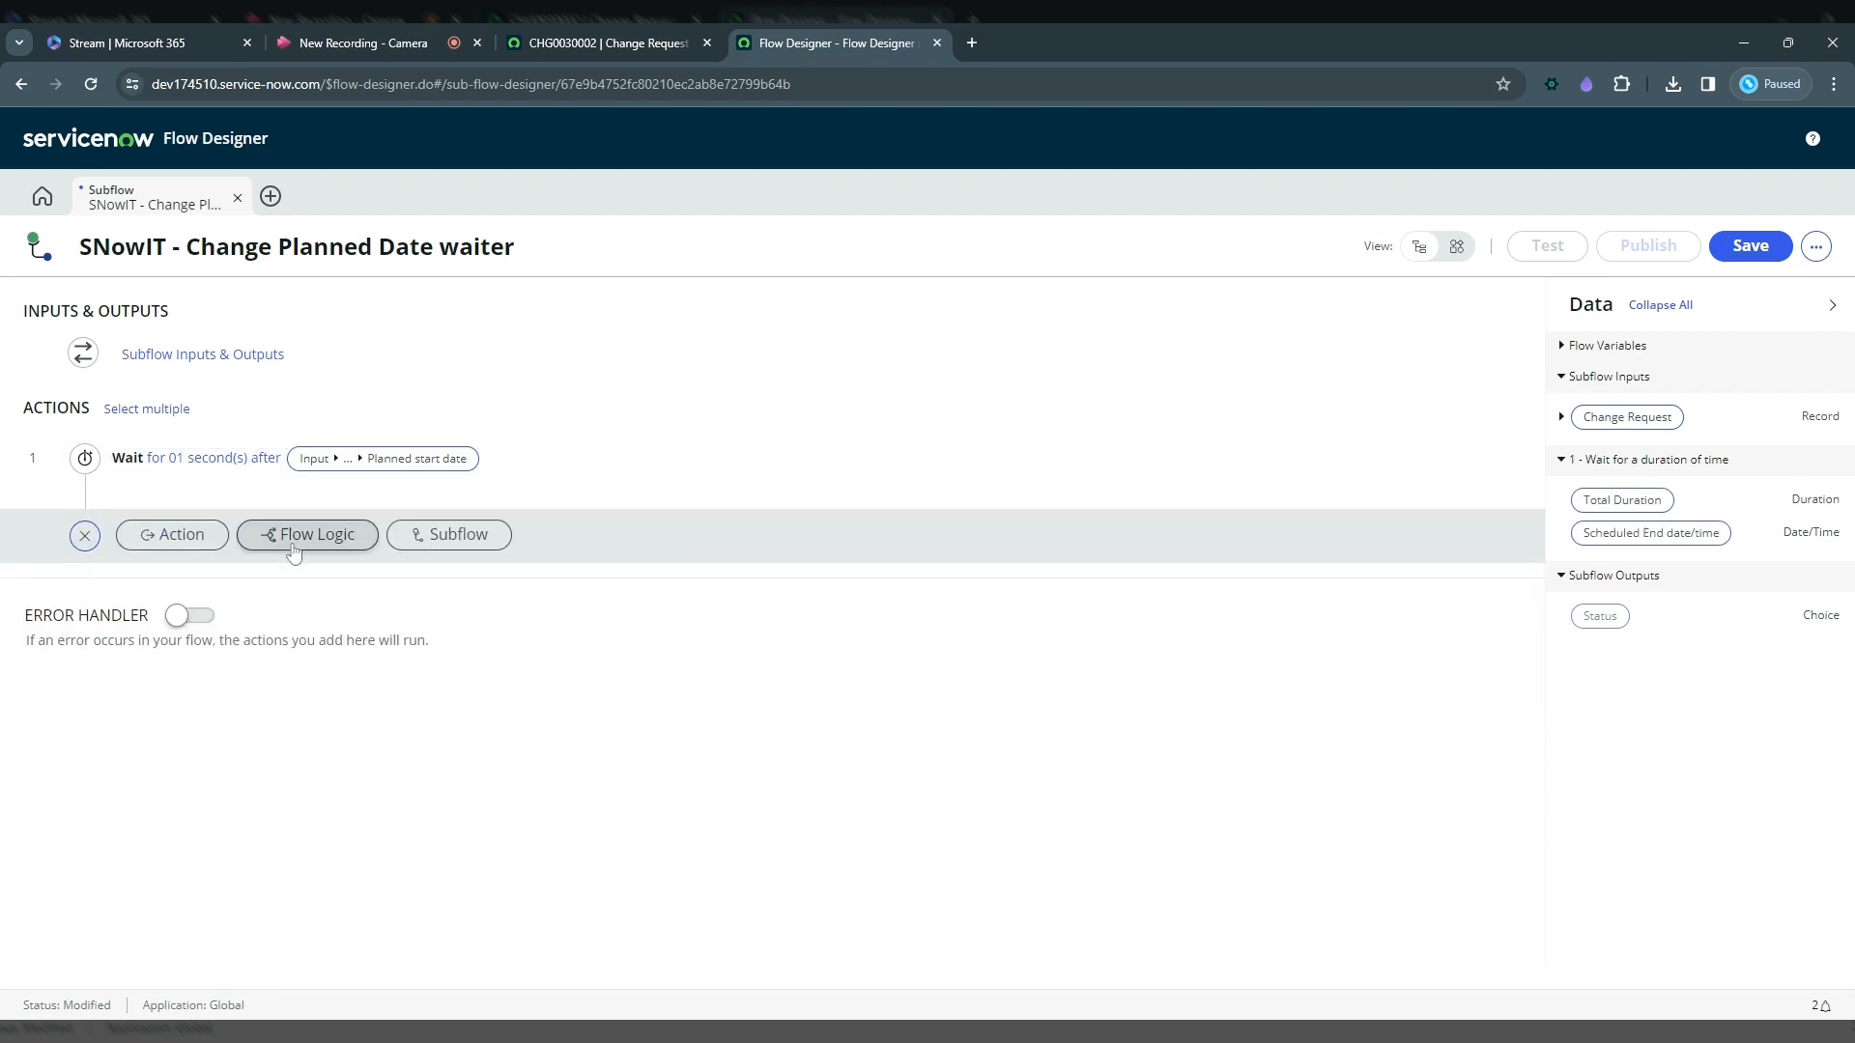
left_click(174, 535)
type("up")
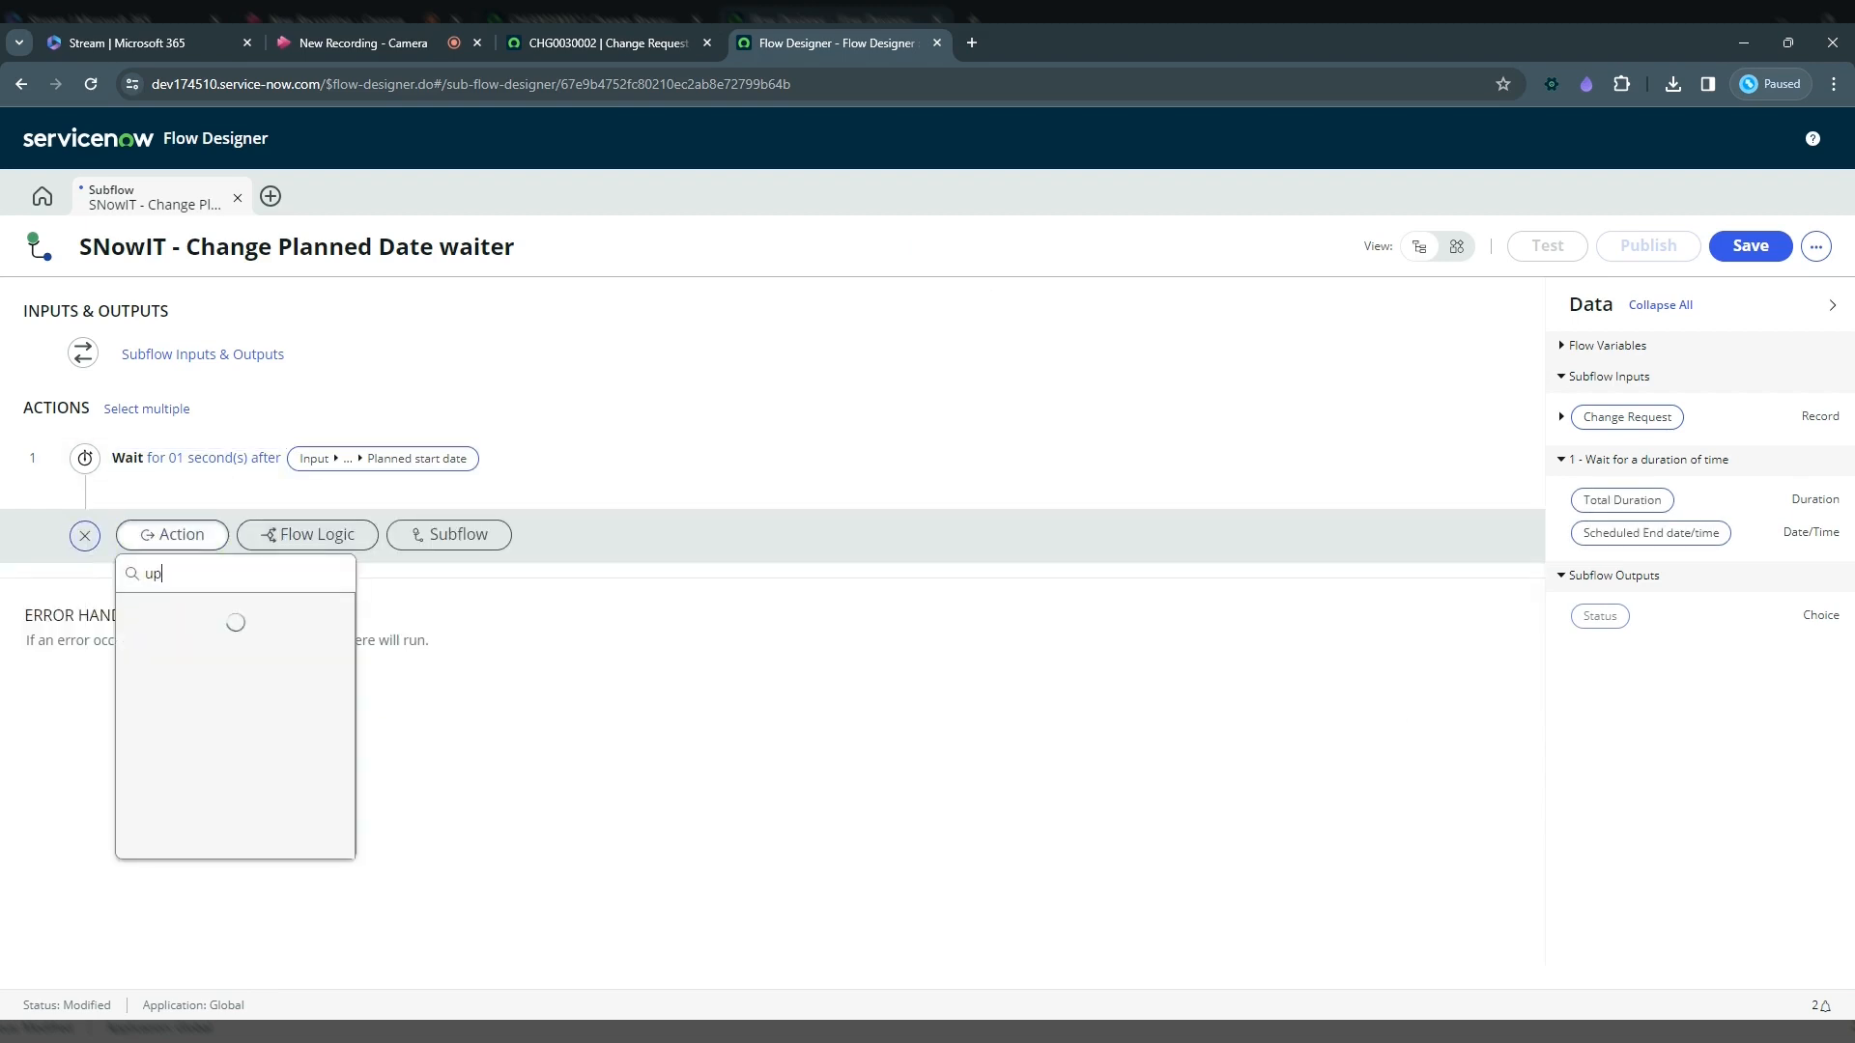
type("date re")
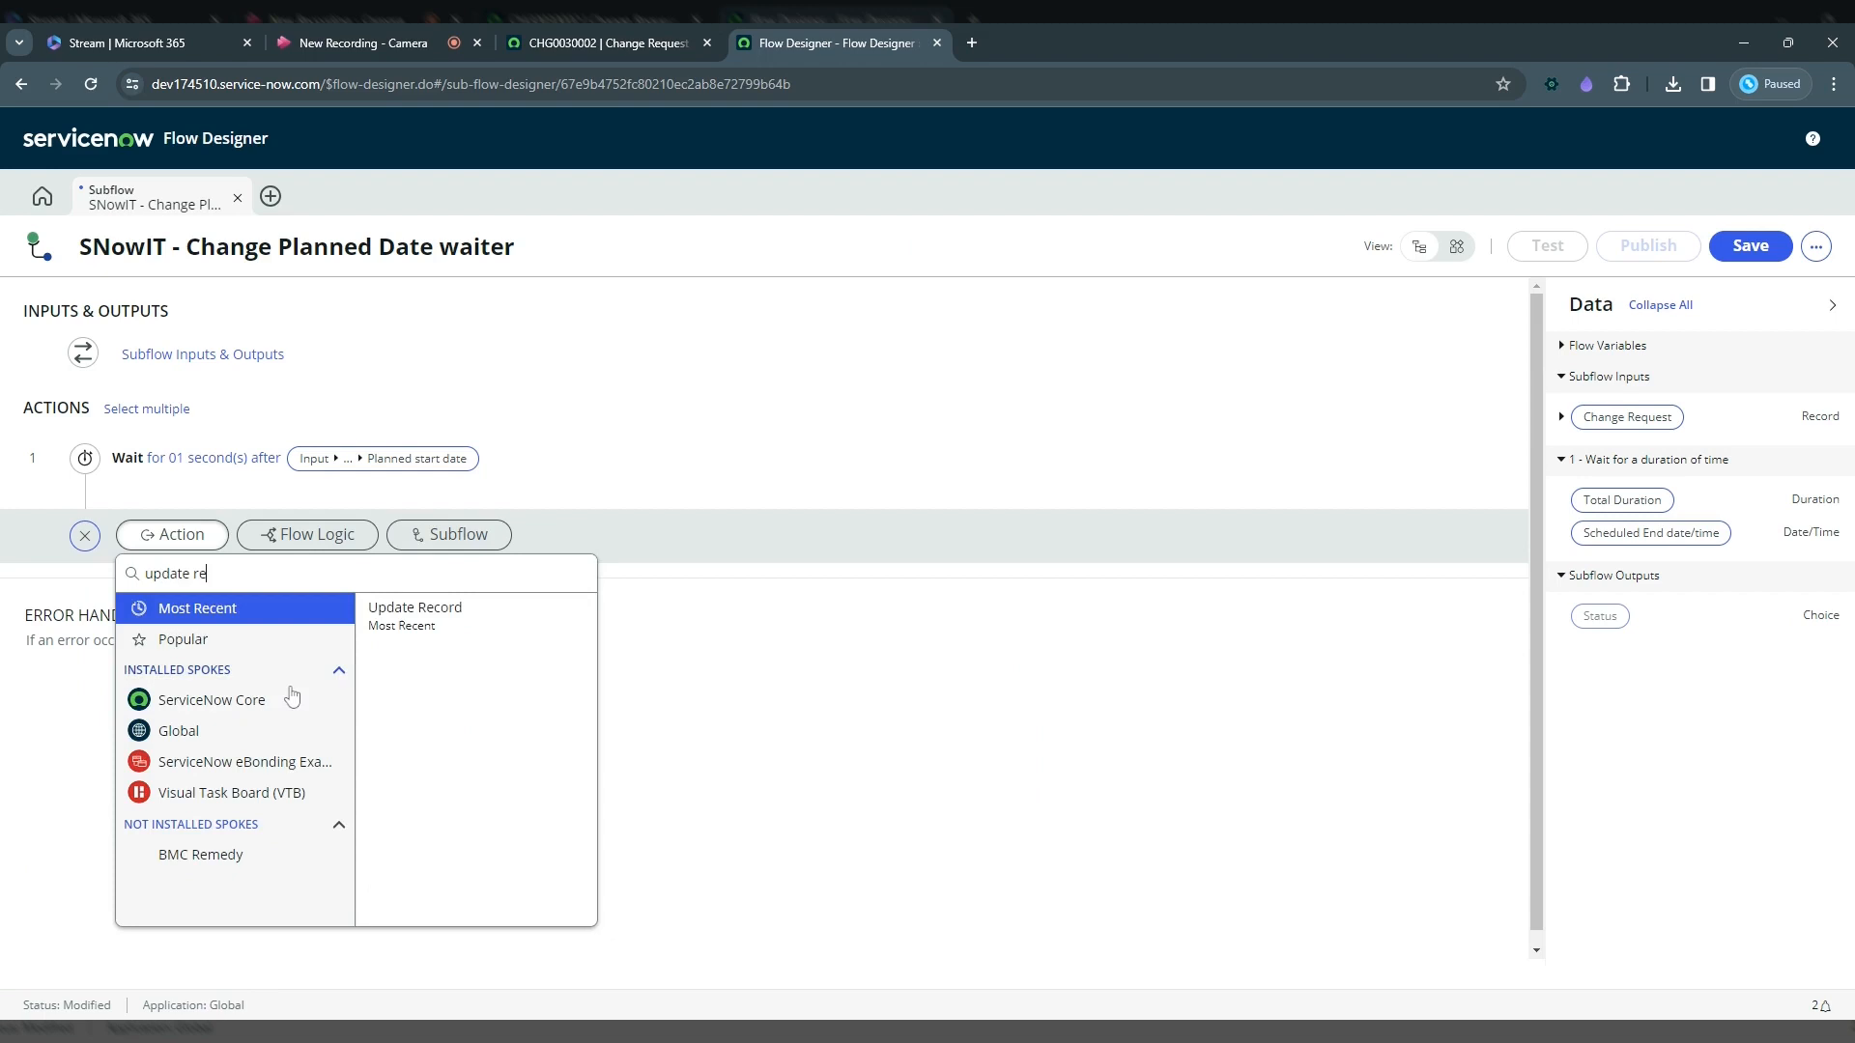
left_click(416, 615)
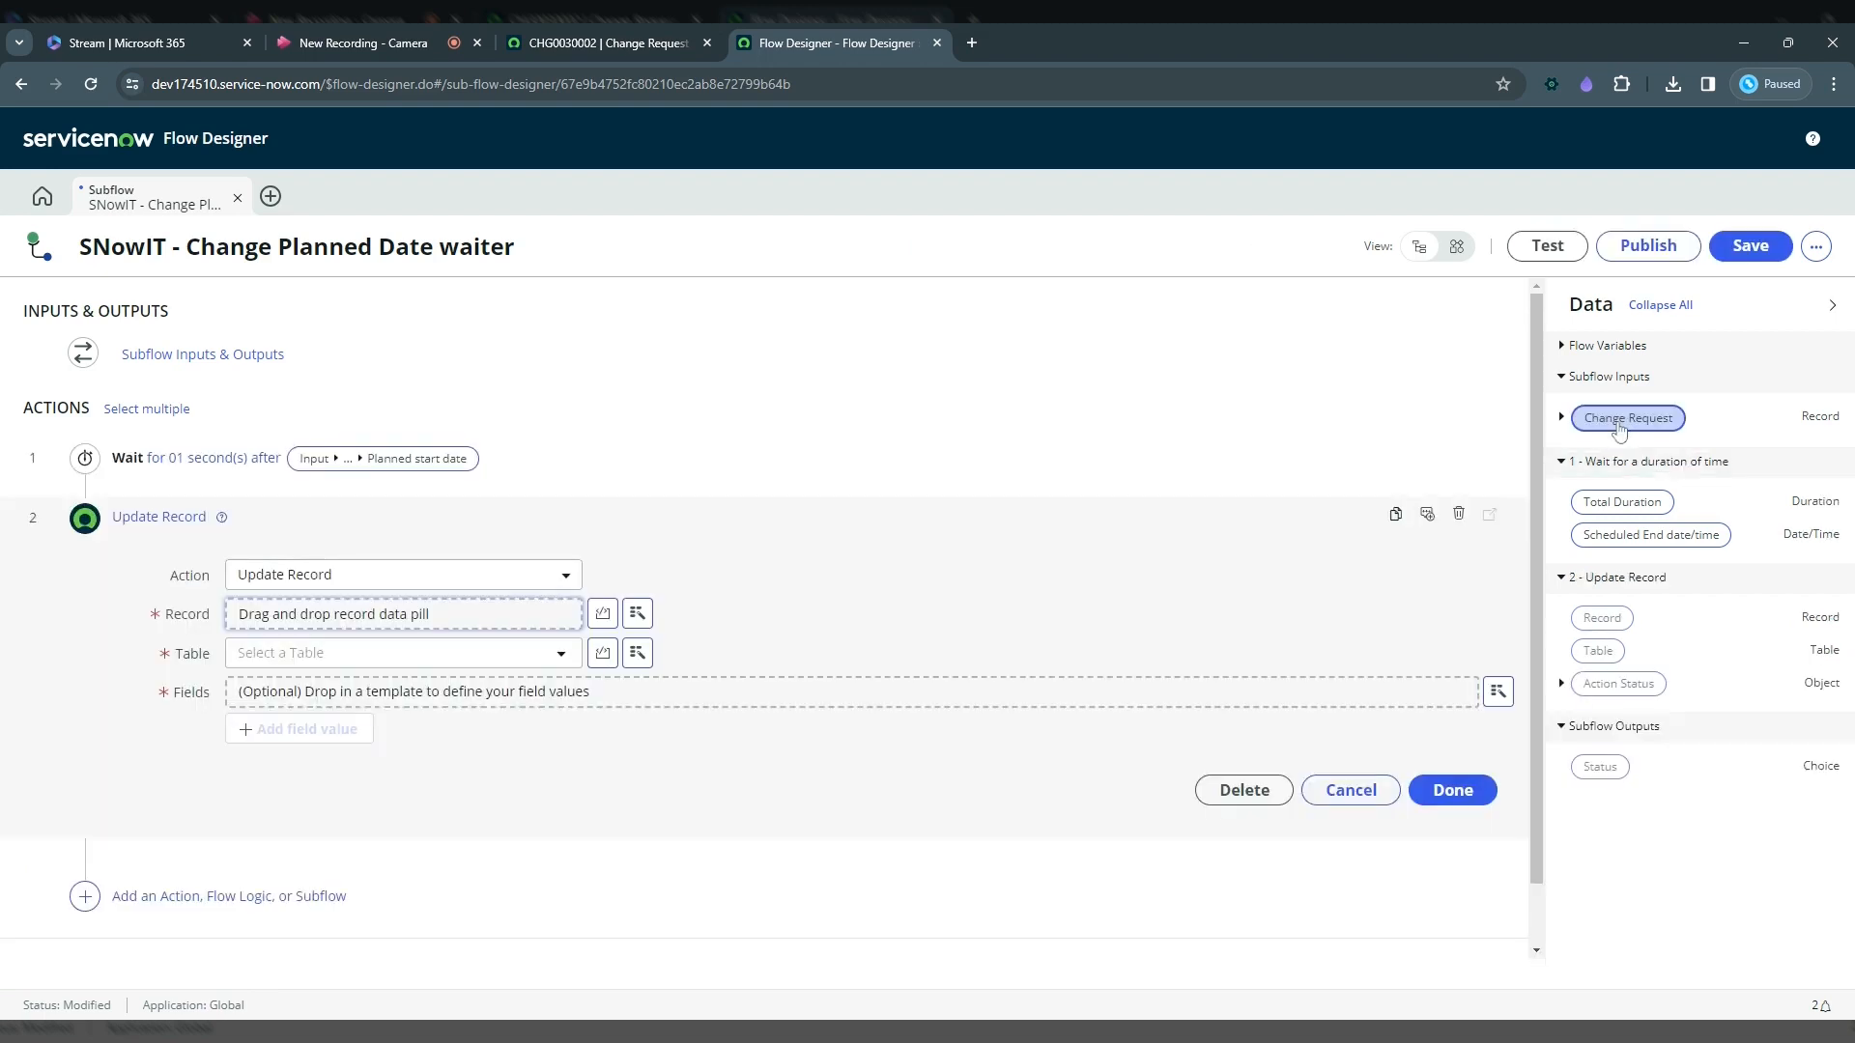
Step: Set the Update Record step's record to the input Change Request pill and add a Work notes field
left_click_drag(1619, 430, 328, 614)
left_click(309, 729)
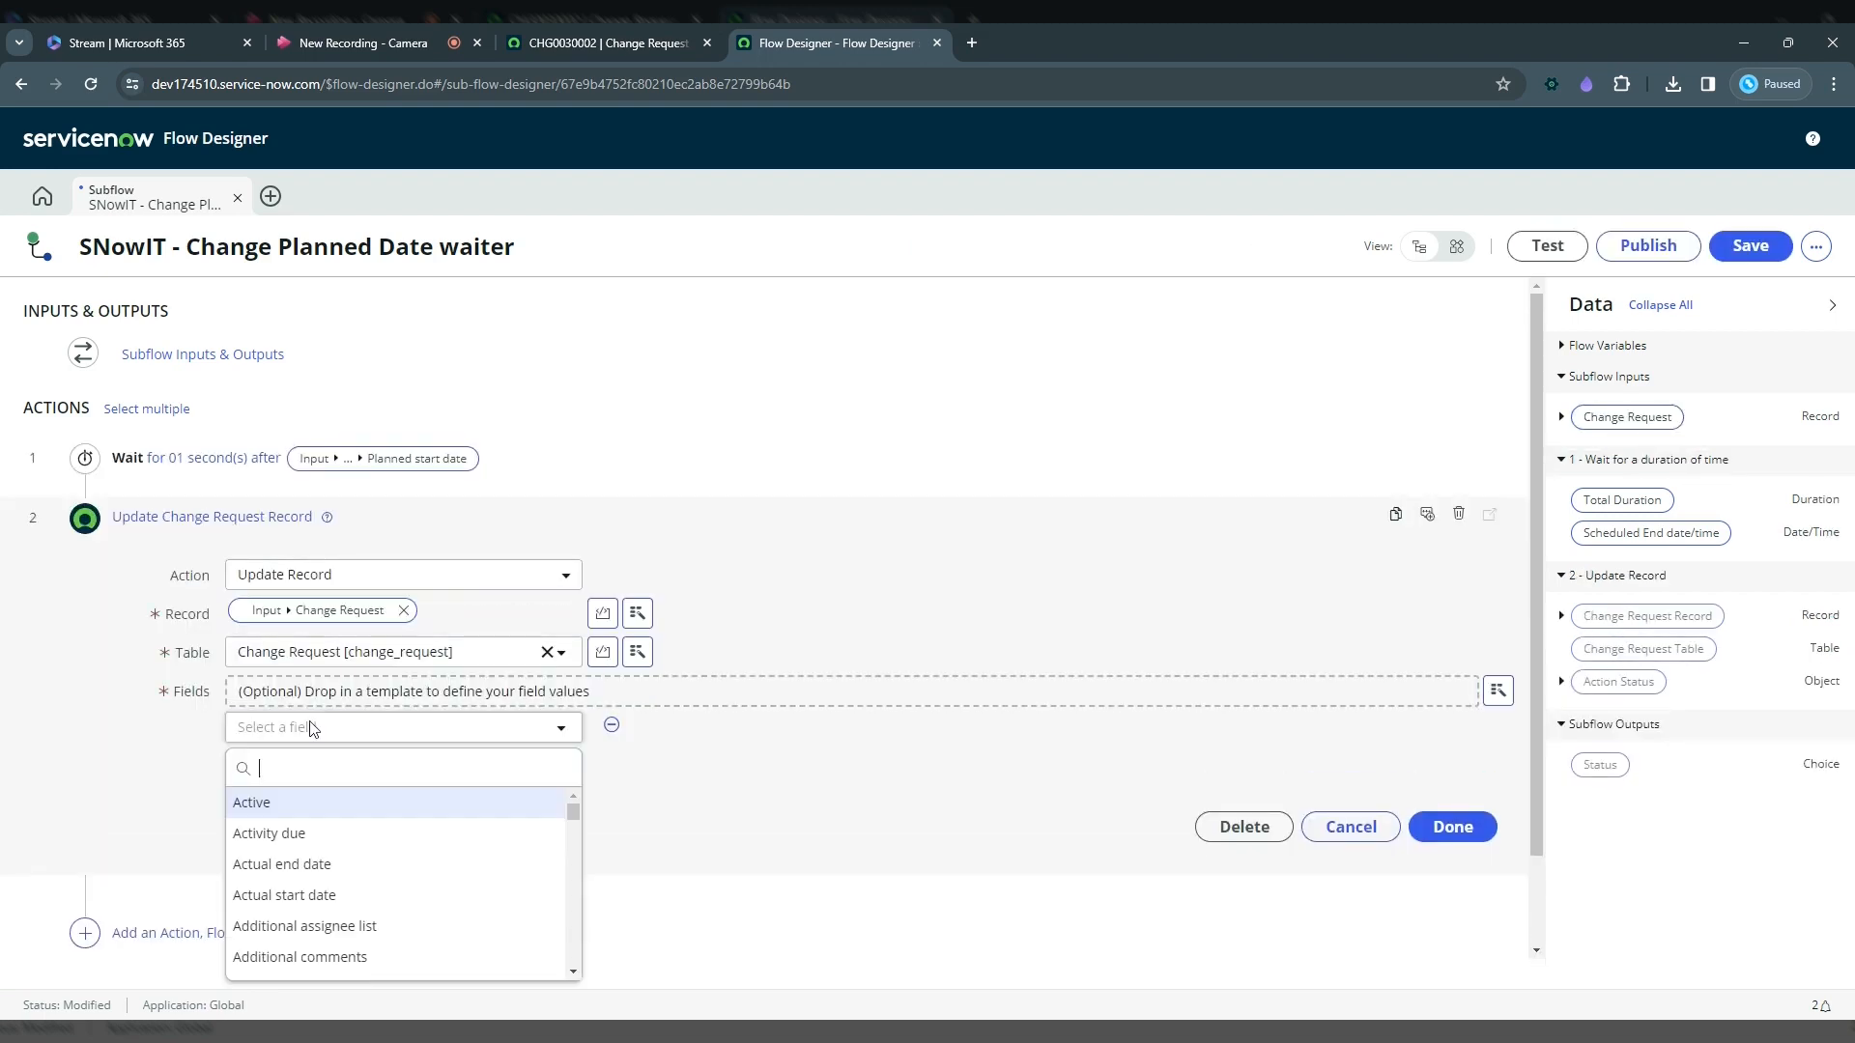
type("work no")
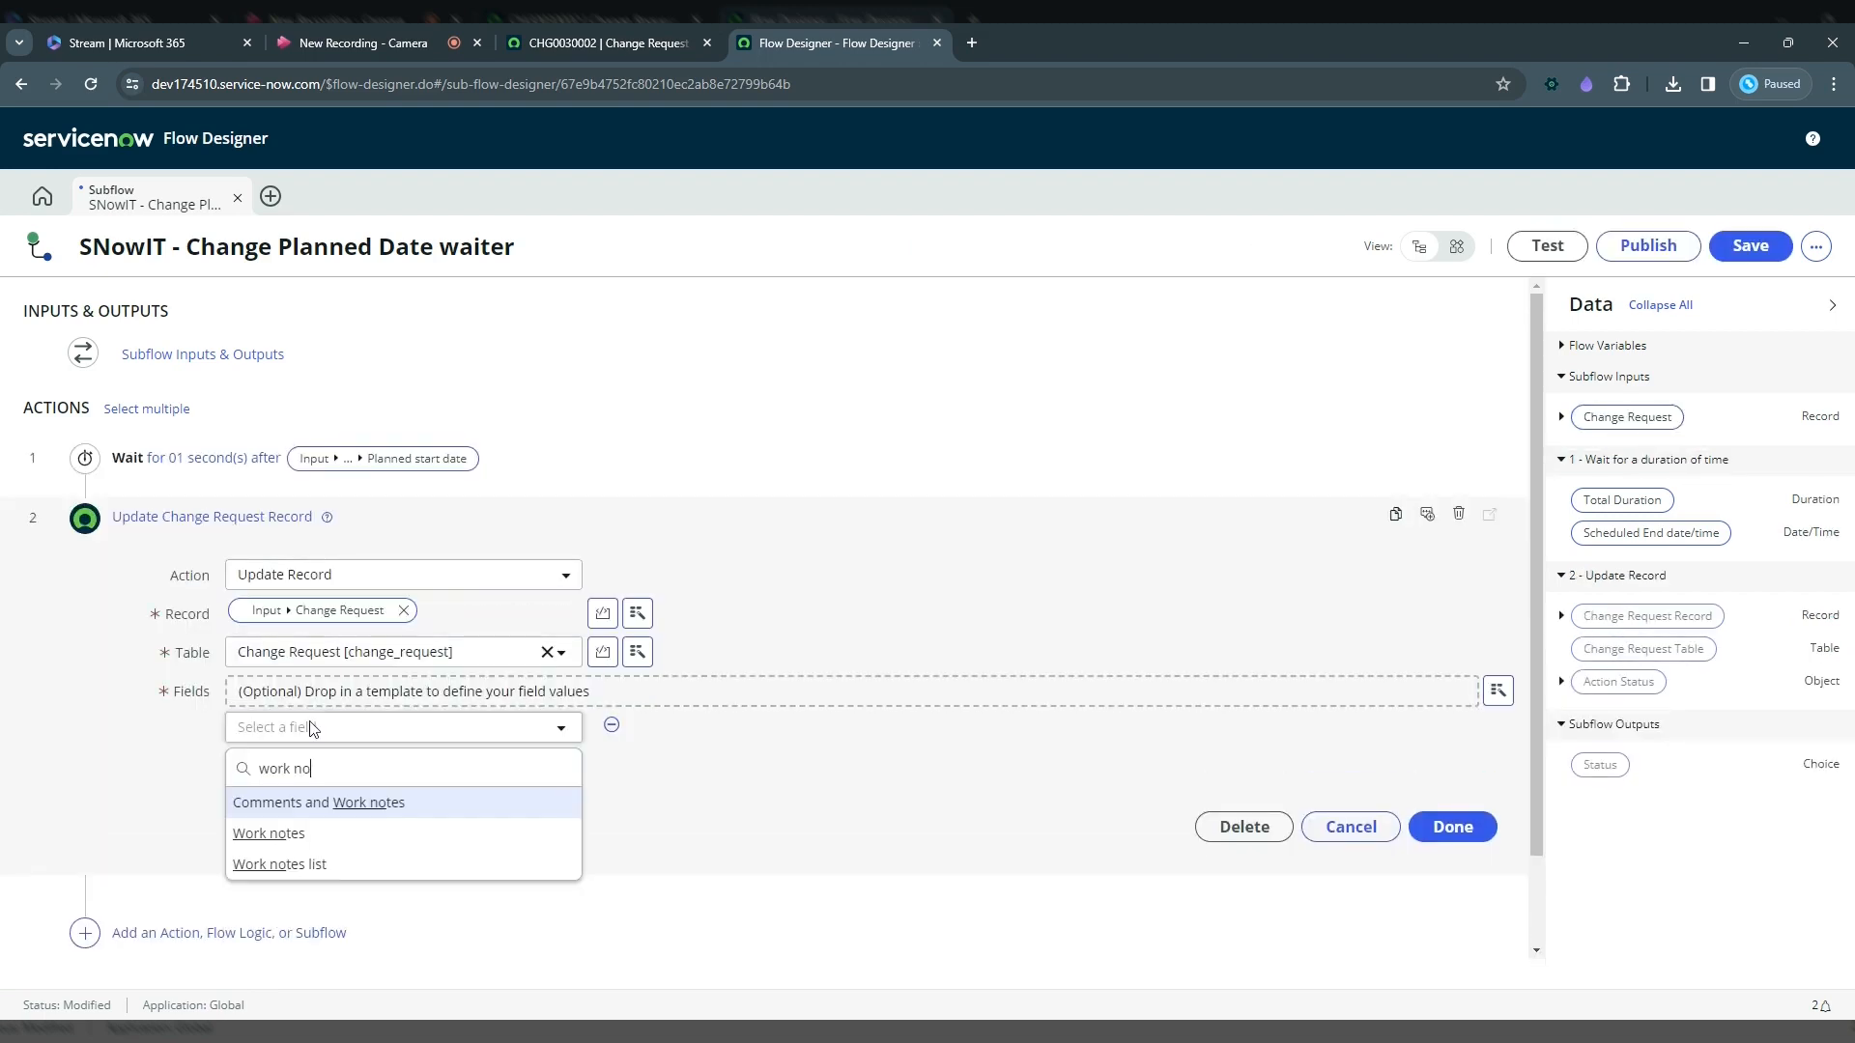
left_click(311, 837)
Step: Set the Work notes value to "Planned start date reached" and finish the Update Record step
type("Pl")
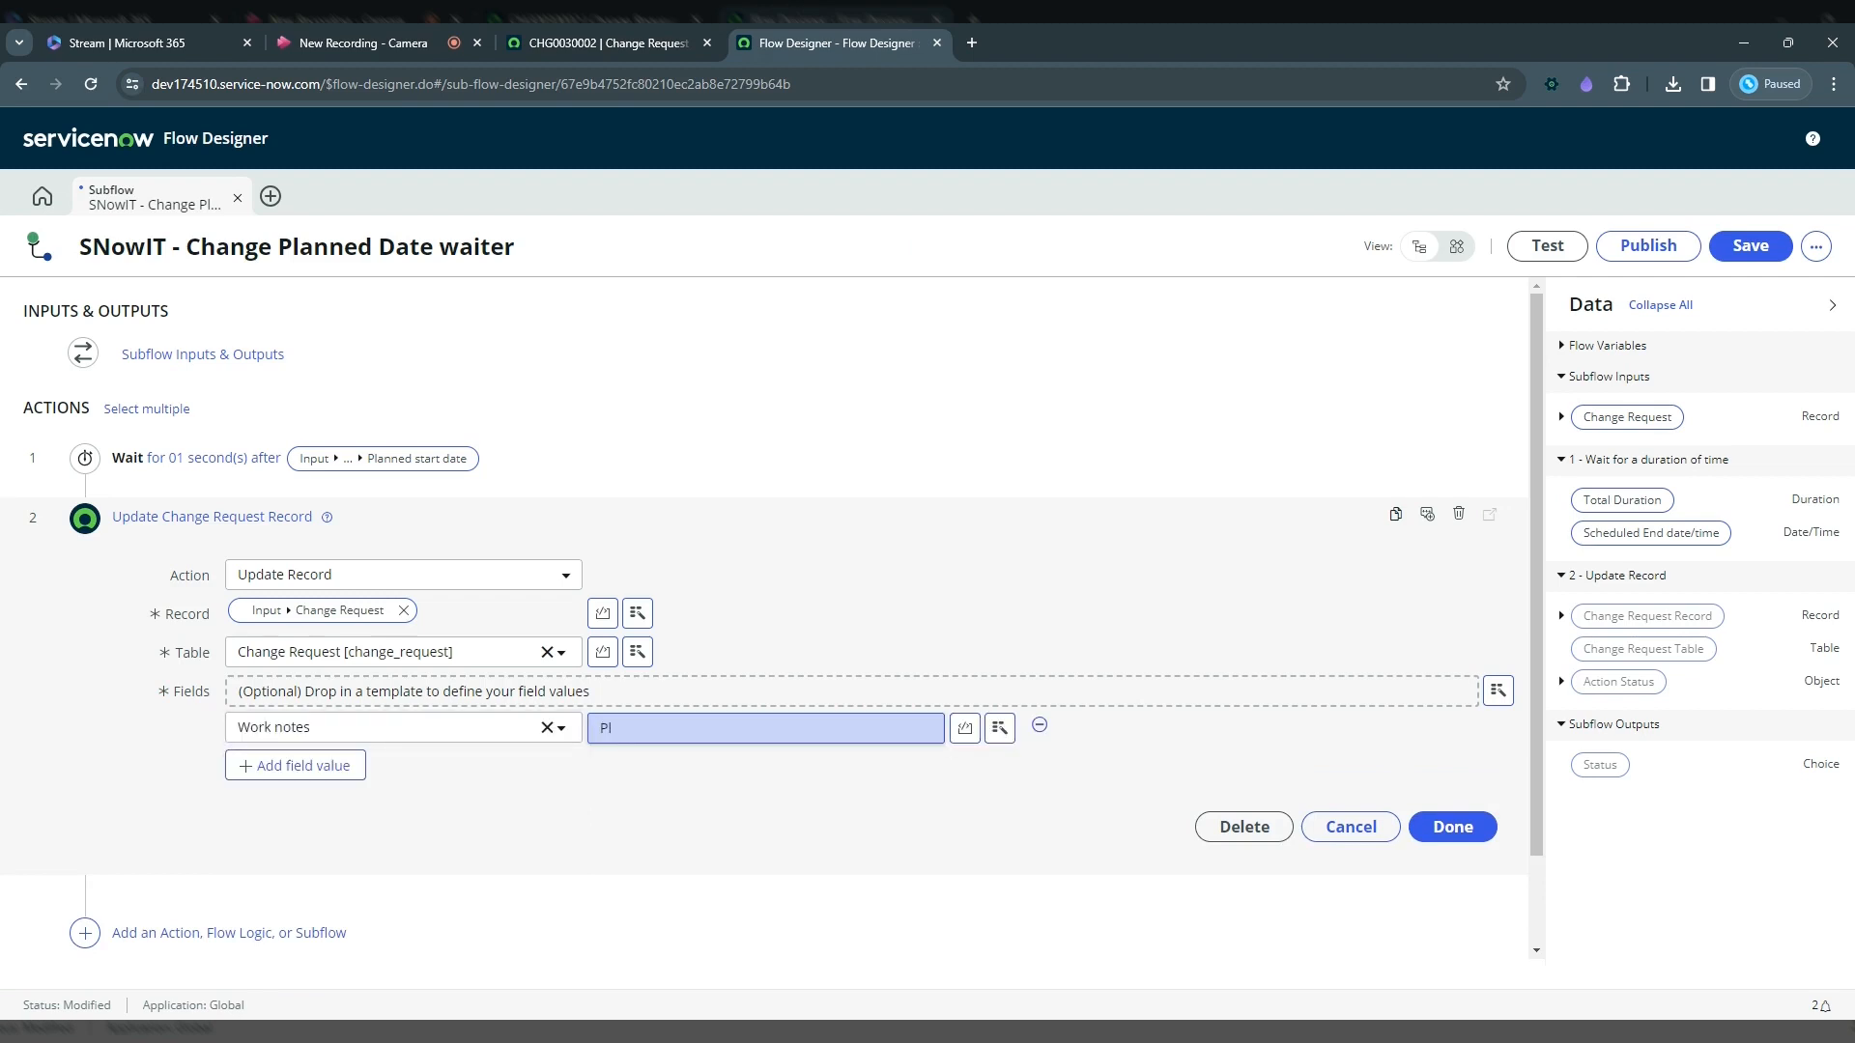
type("anned start date reached")
left_click(1599, 910)
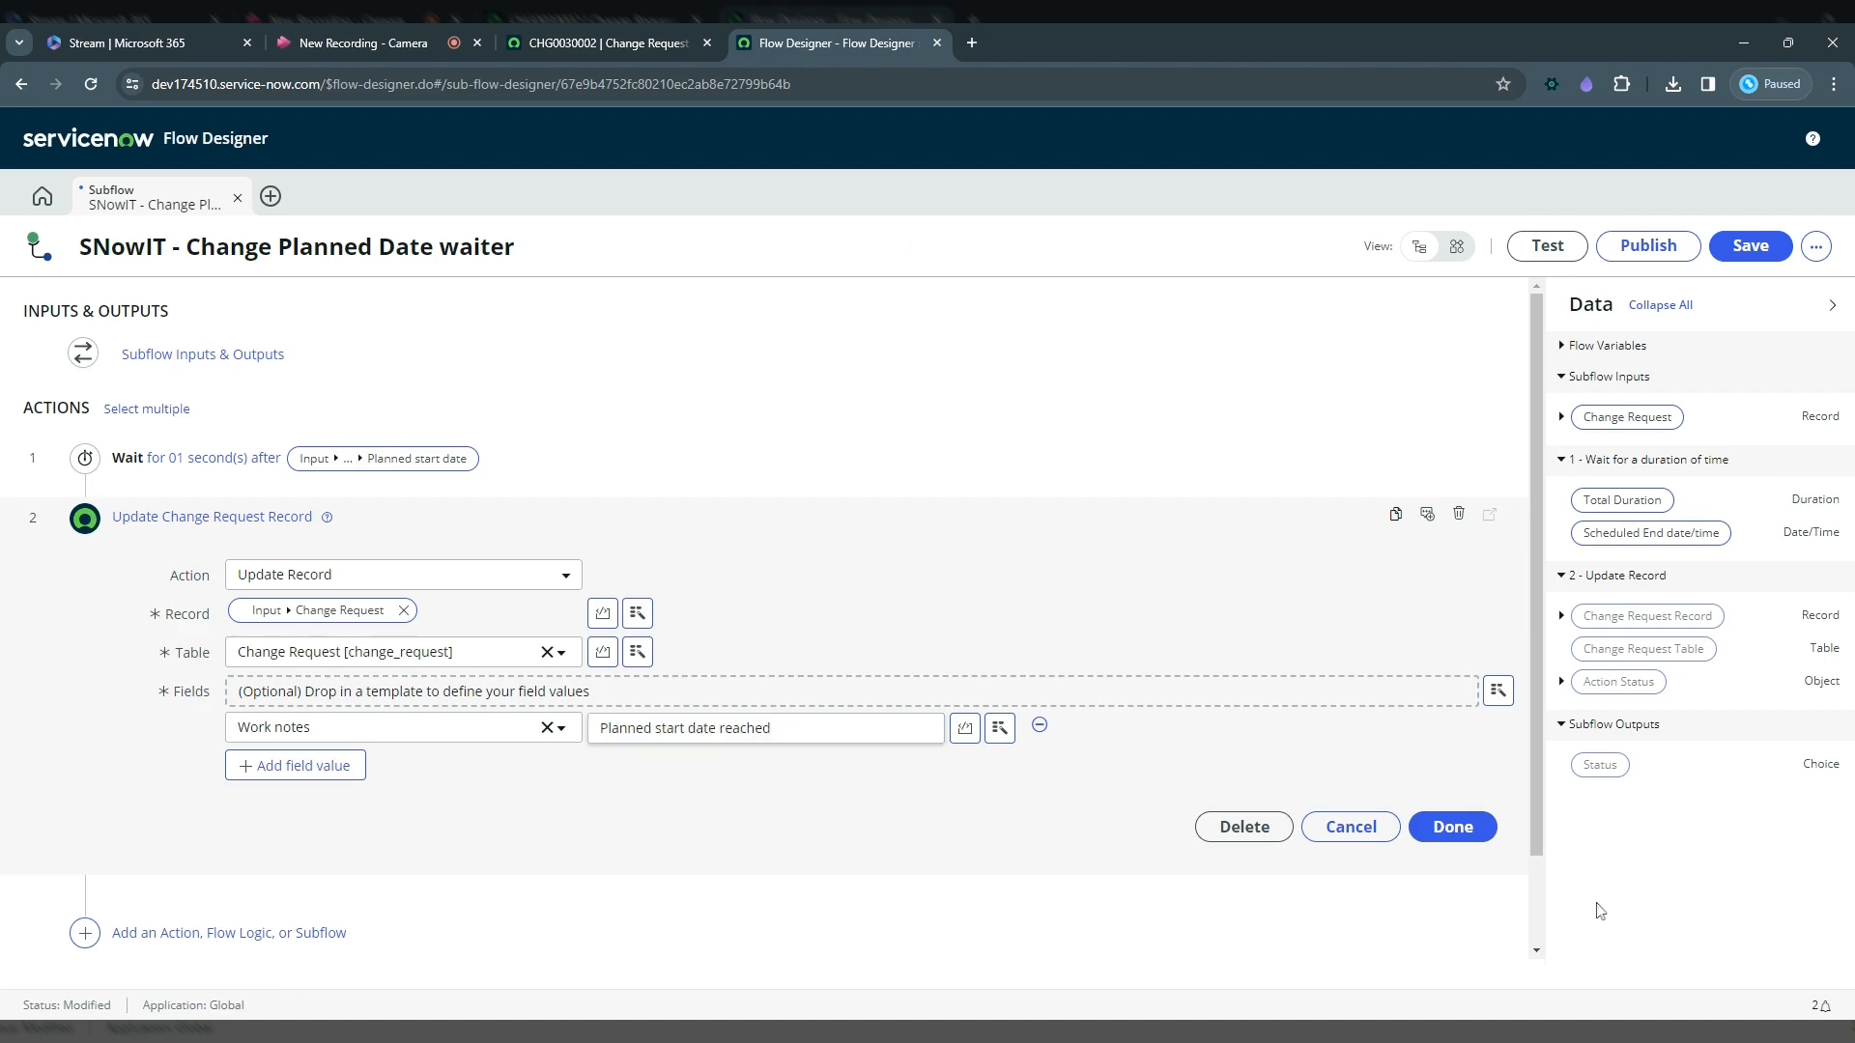
left_click_drag(1601, 912, 1364, 552)
left_click(1364, 548)
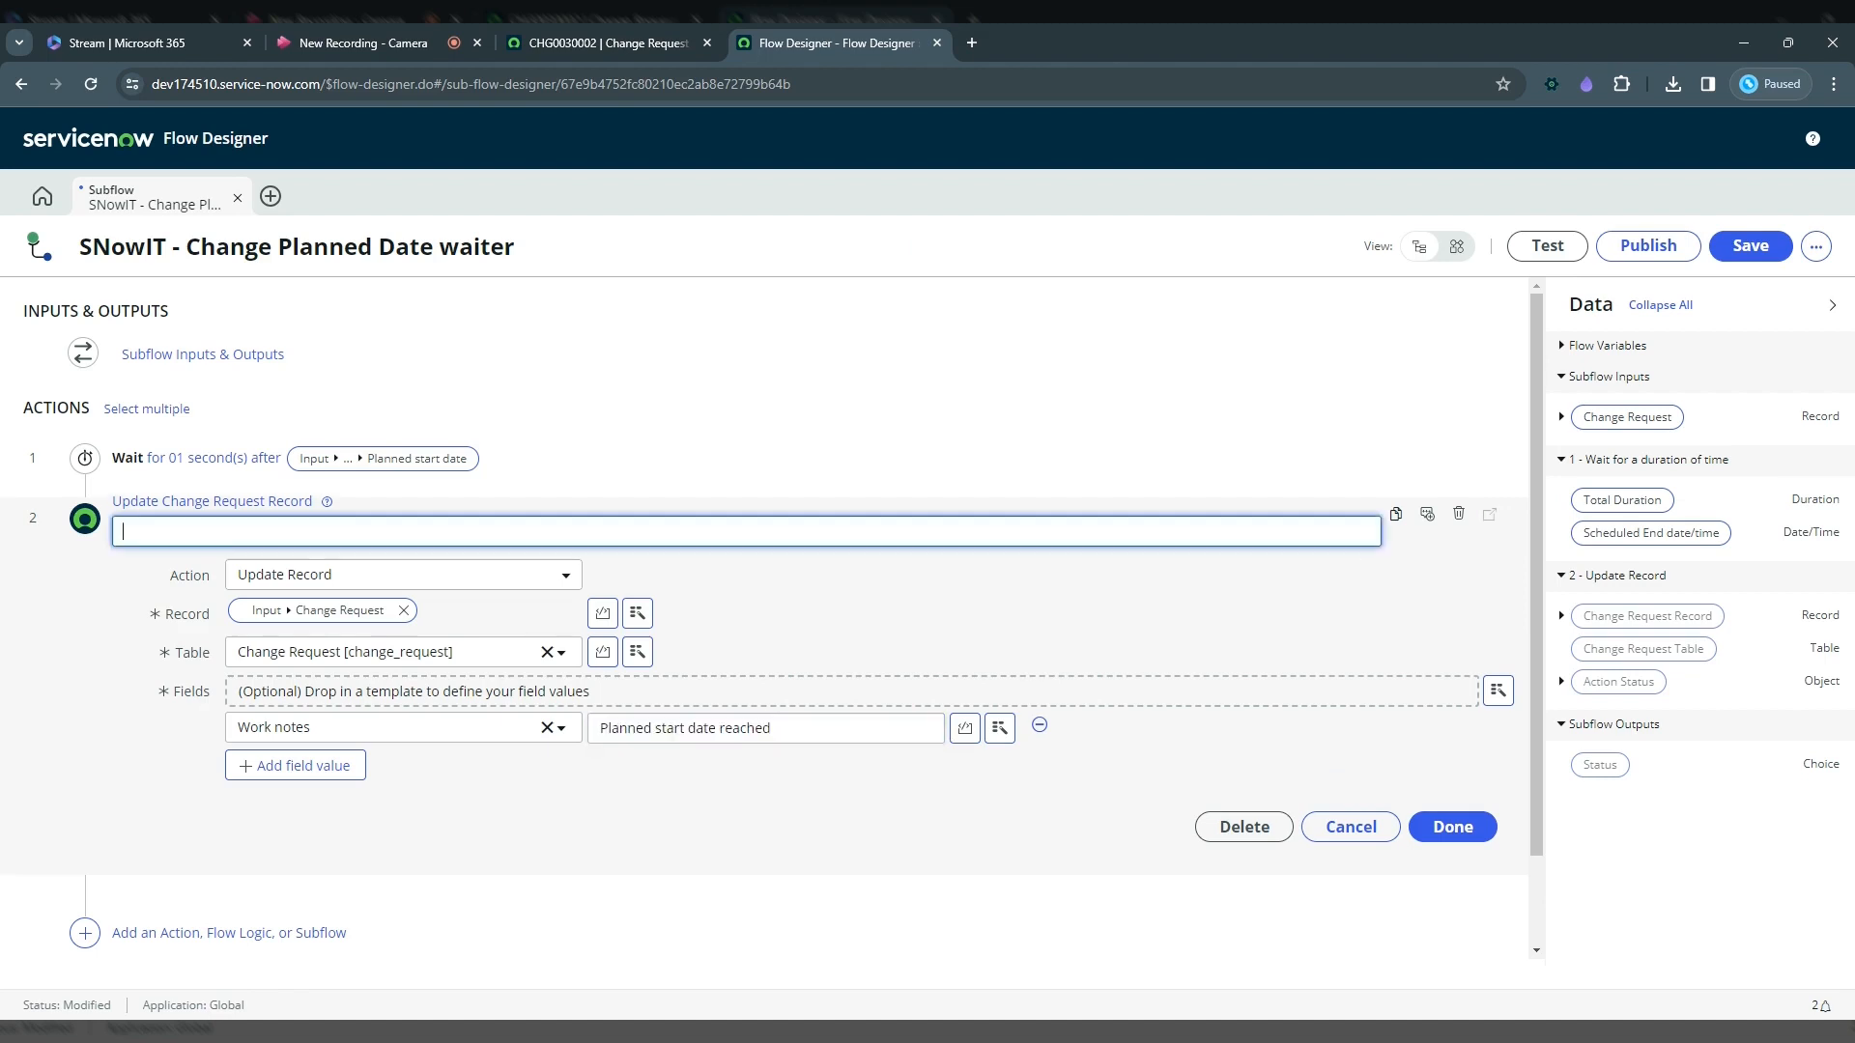
left_click(1441, 830)
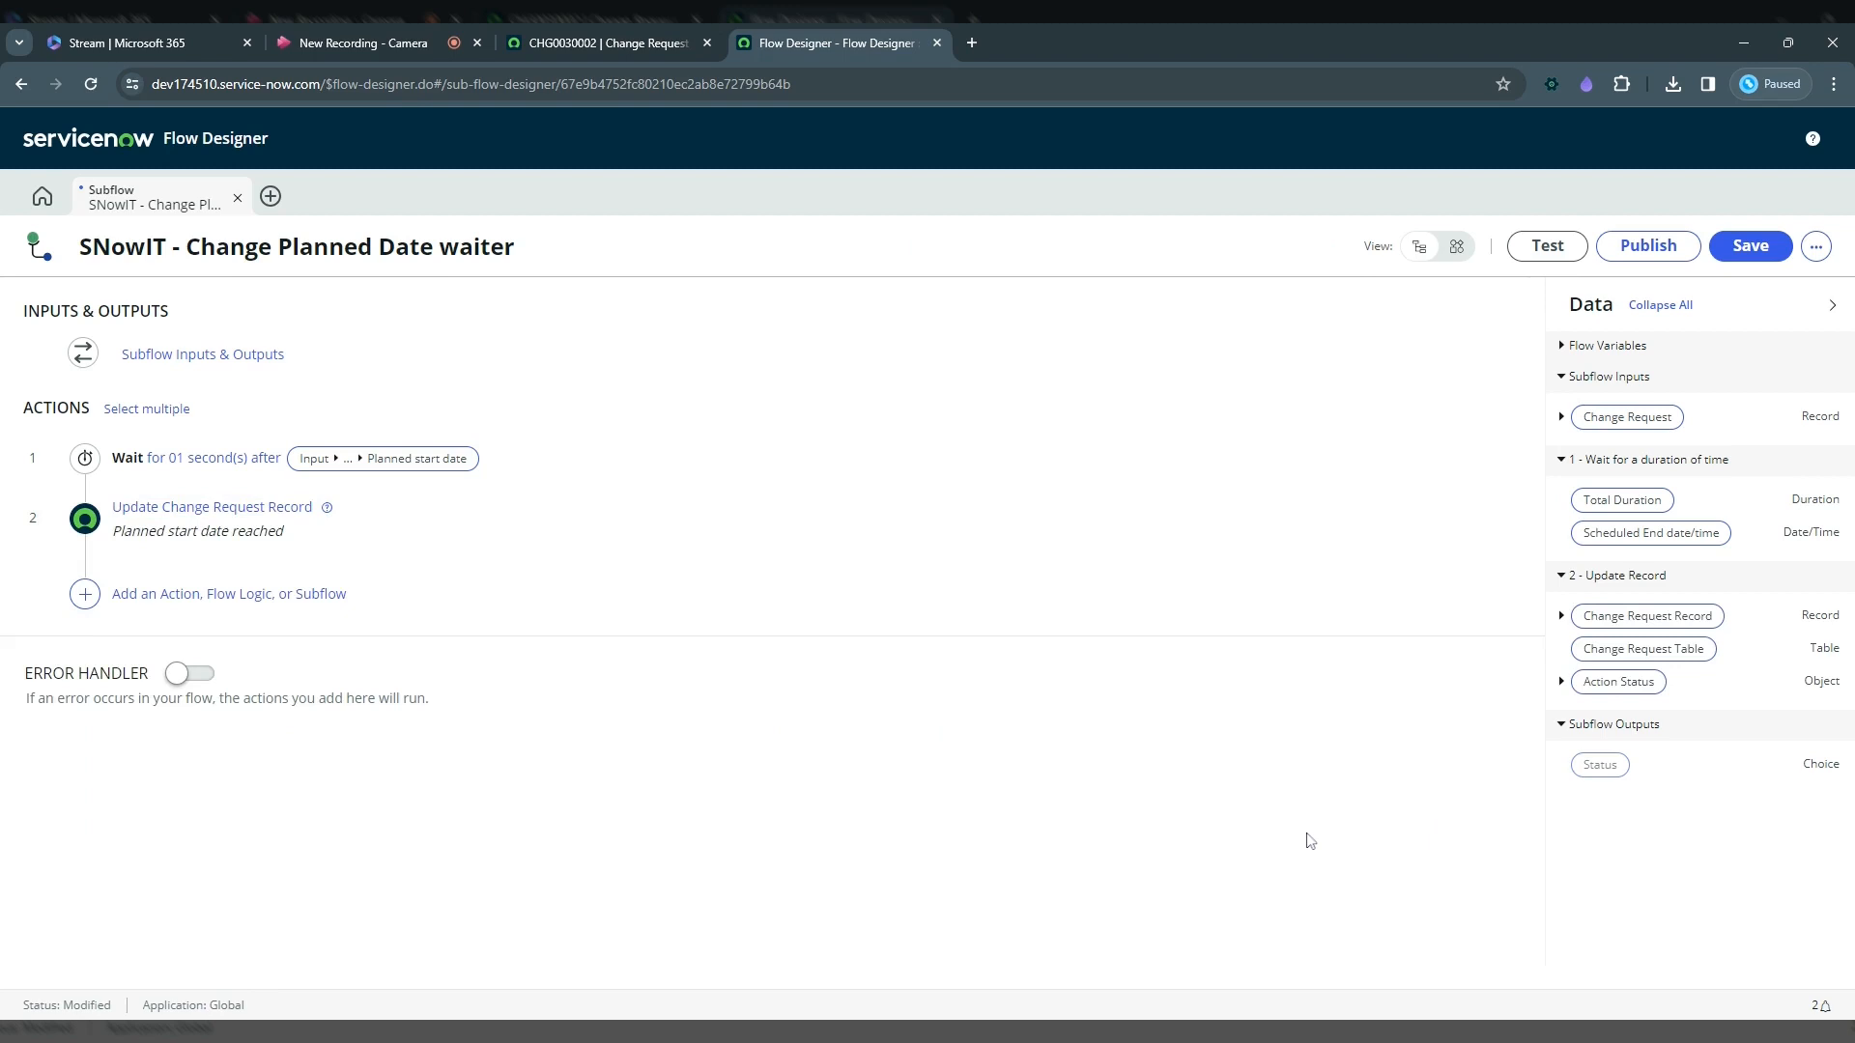
Step: Publish the SNowIT - Change Planned Date waiter subflow
left_click(1647, 249)
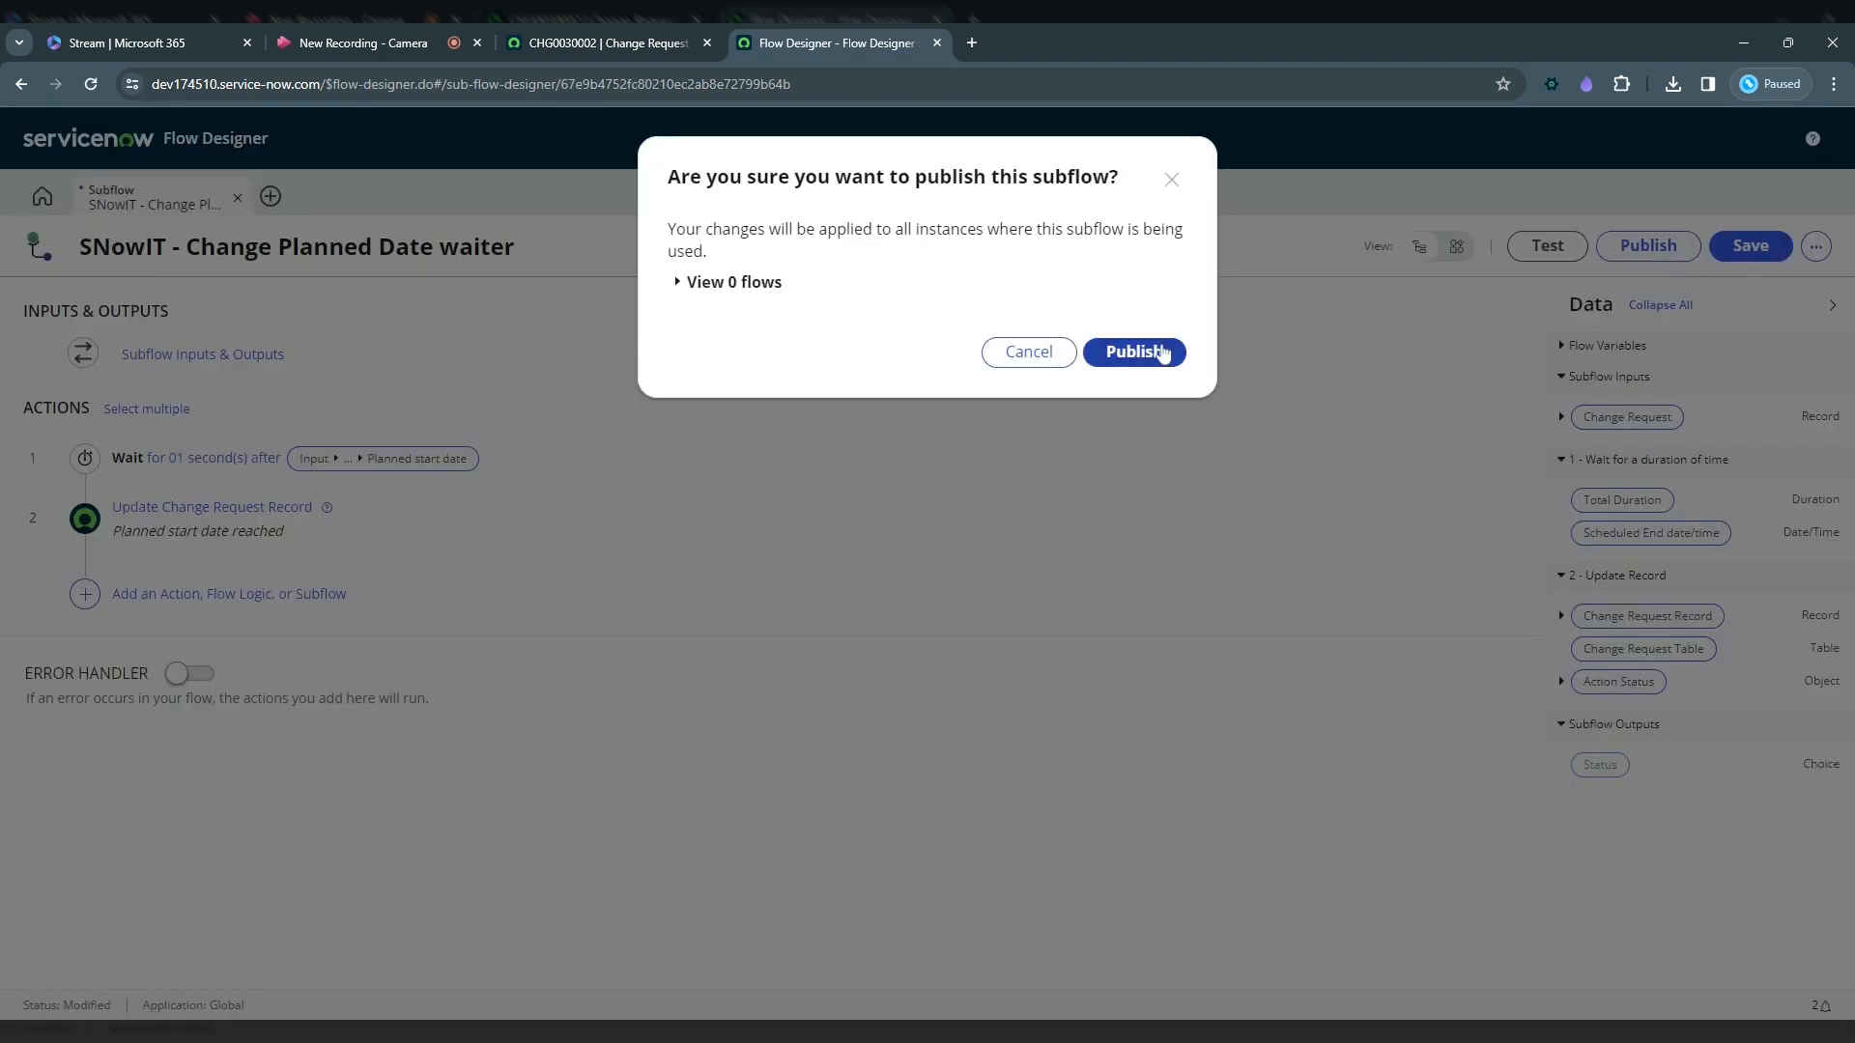
left_click(1135, 353)
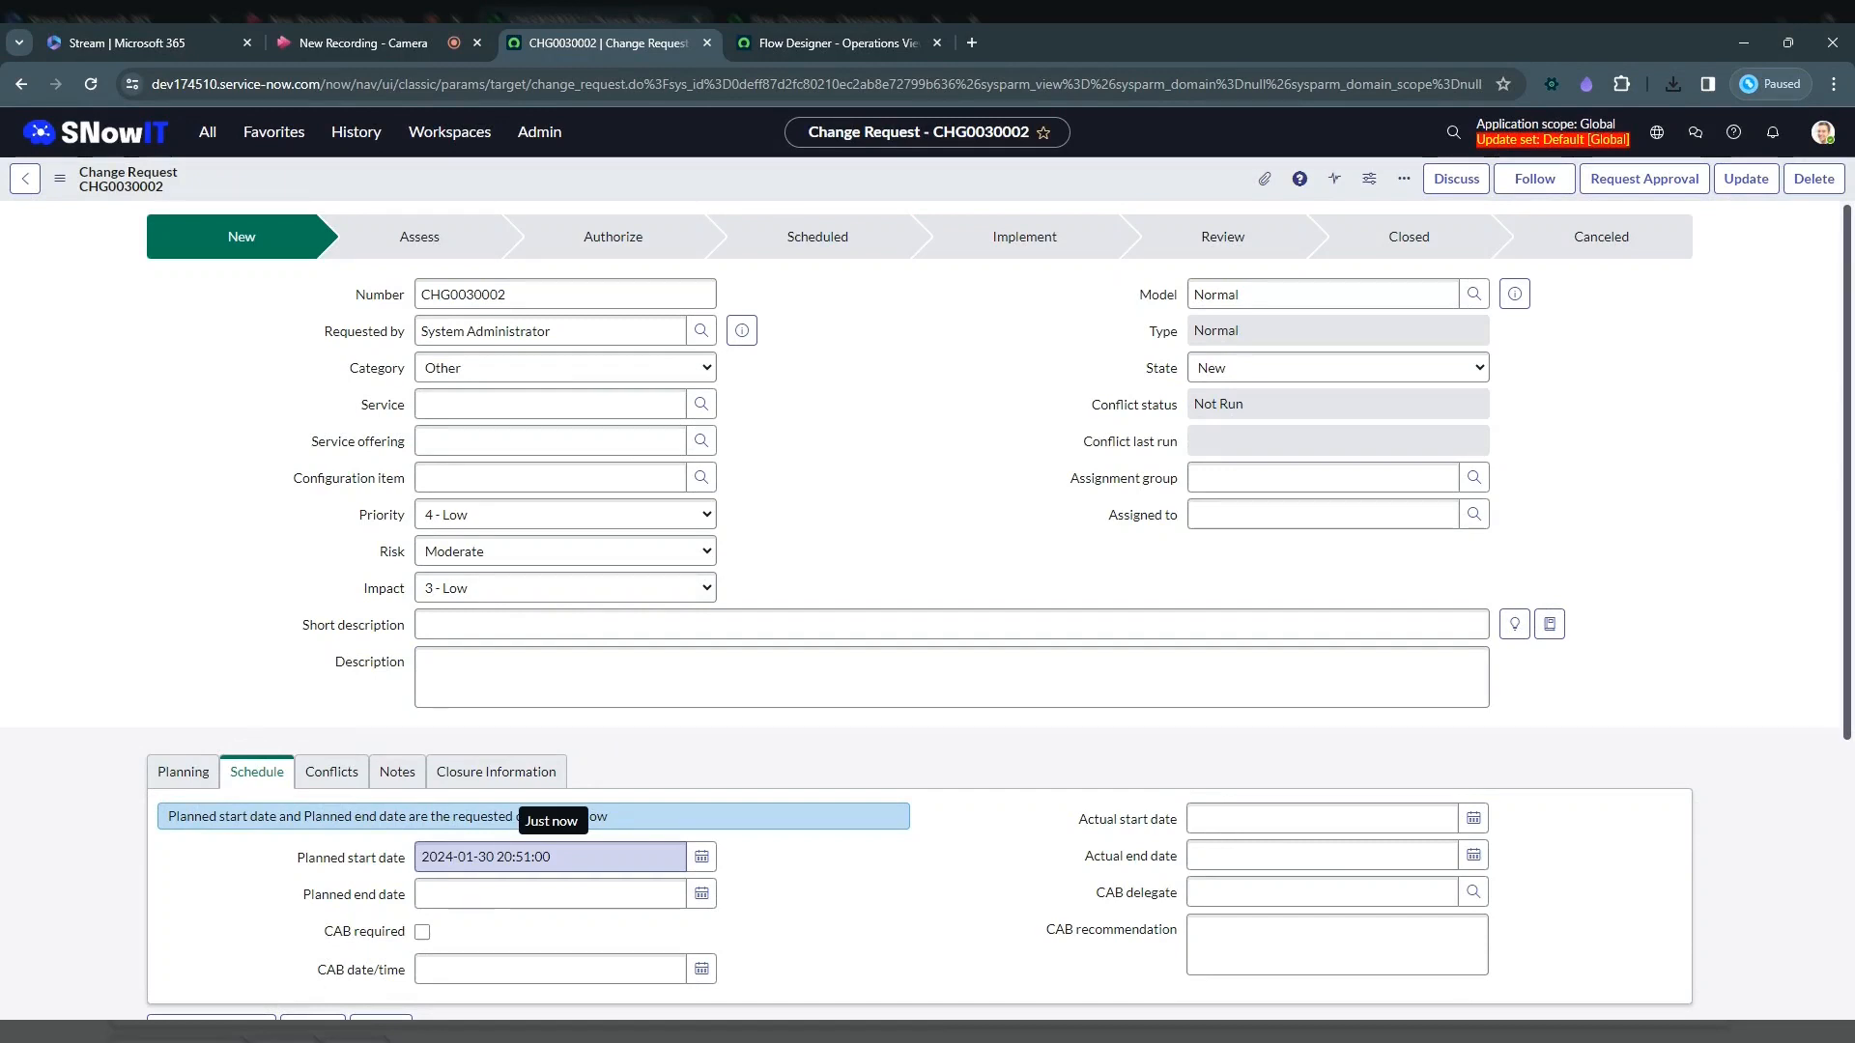
Step: Open the subflow's execution details and refresh its run status
left_click(835, 56)
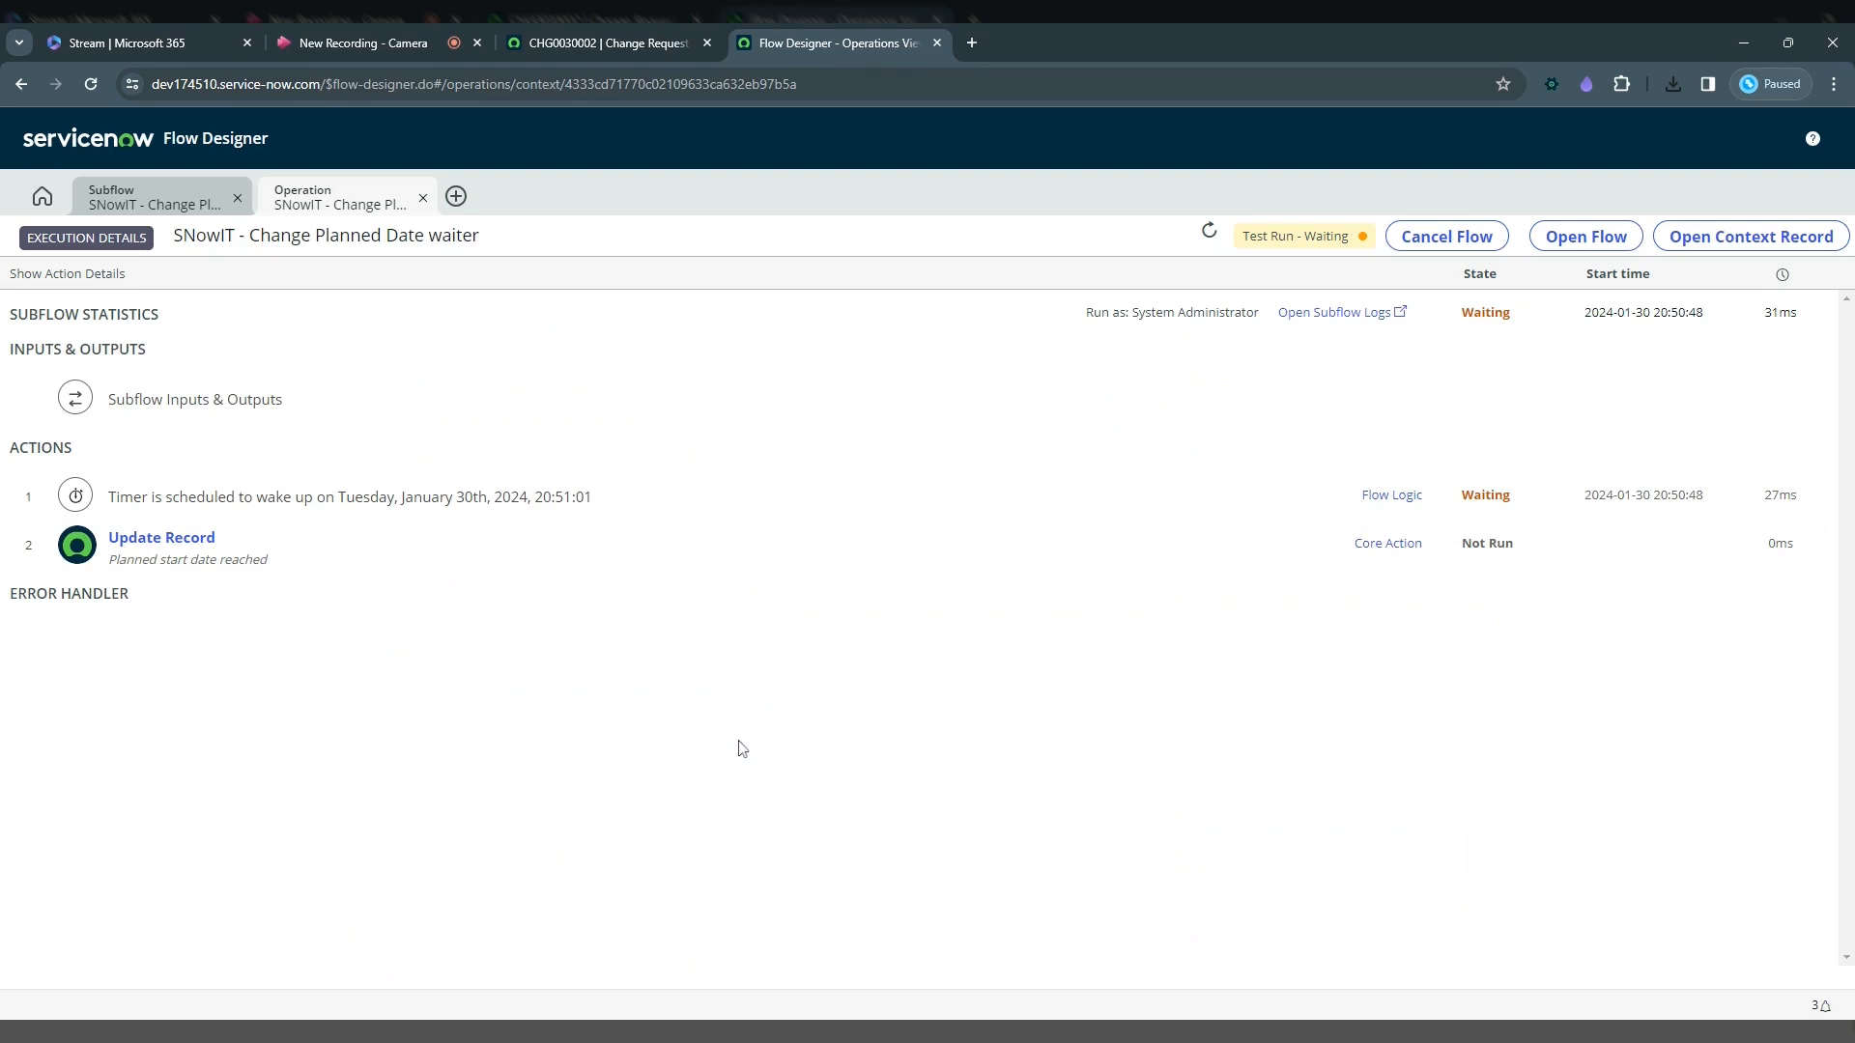
left_click(1209, 236)
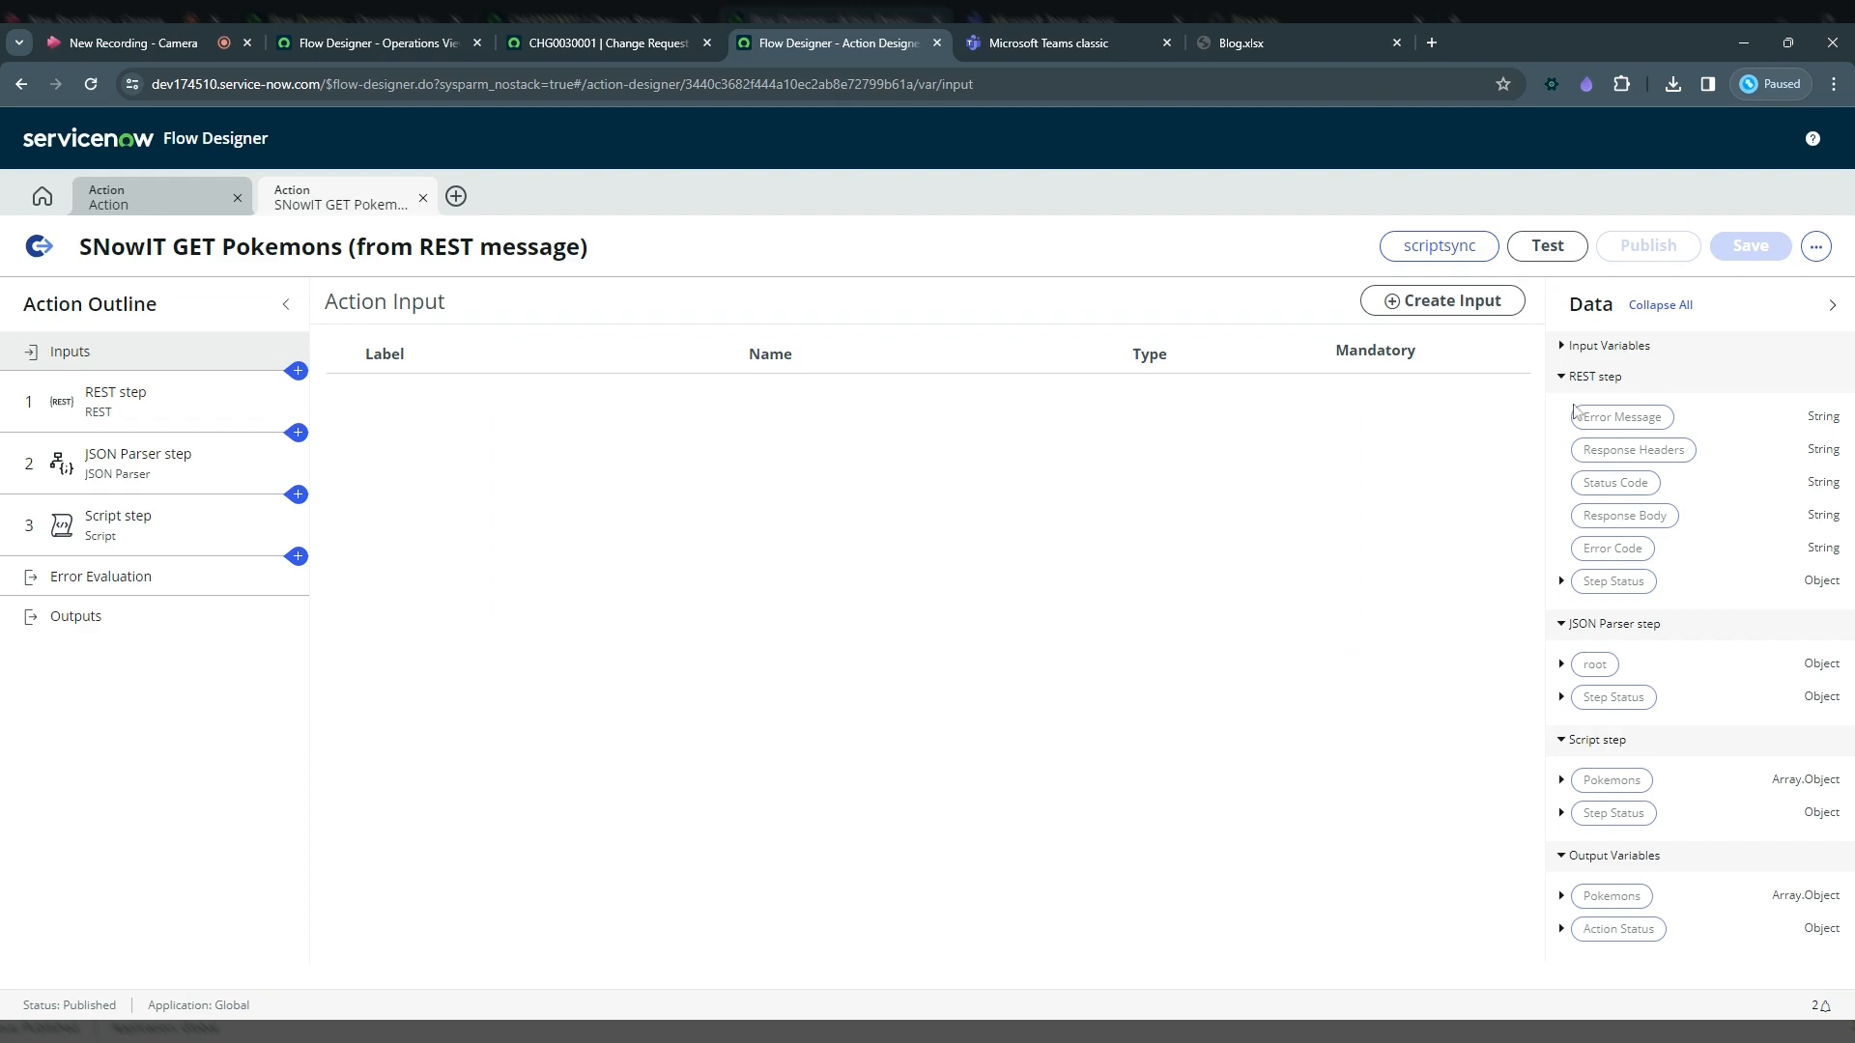
Step: Open the server code snippet for executing the SNowIT GET Pokemons action and select its try block
left_click(1815, 248)
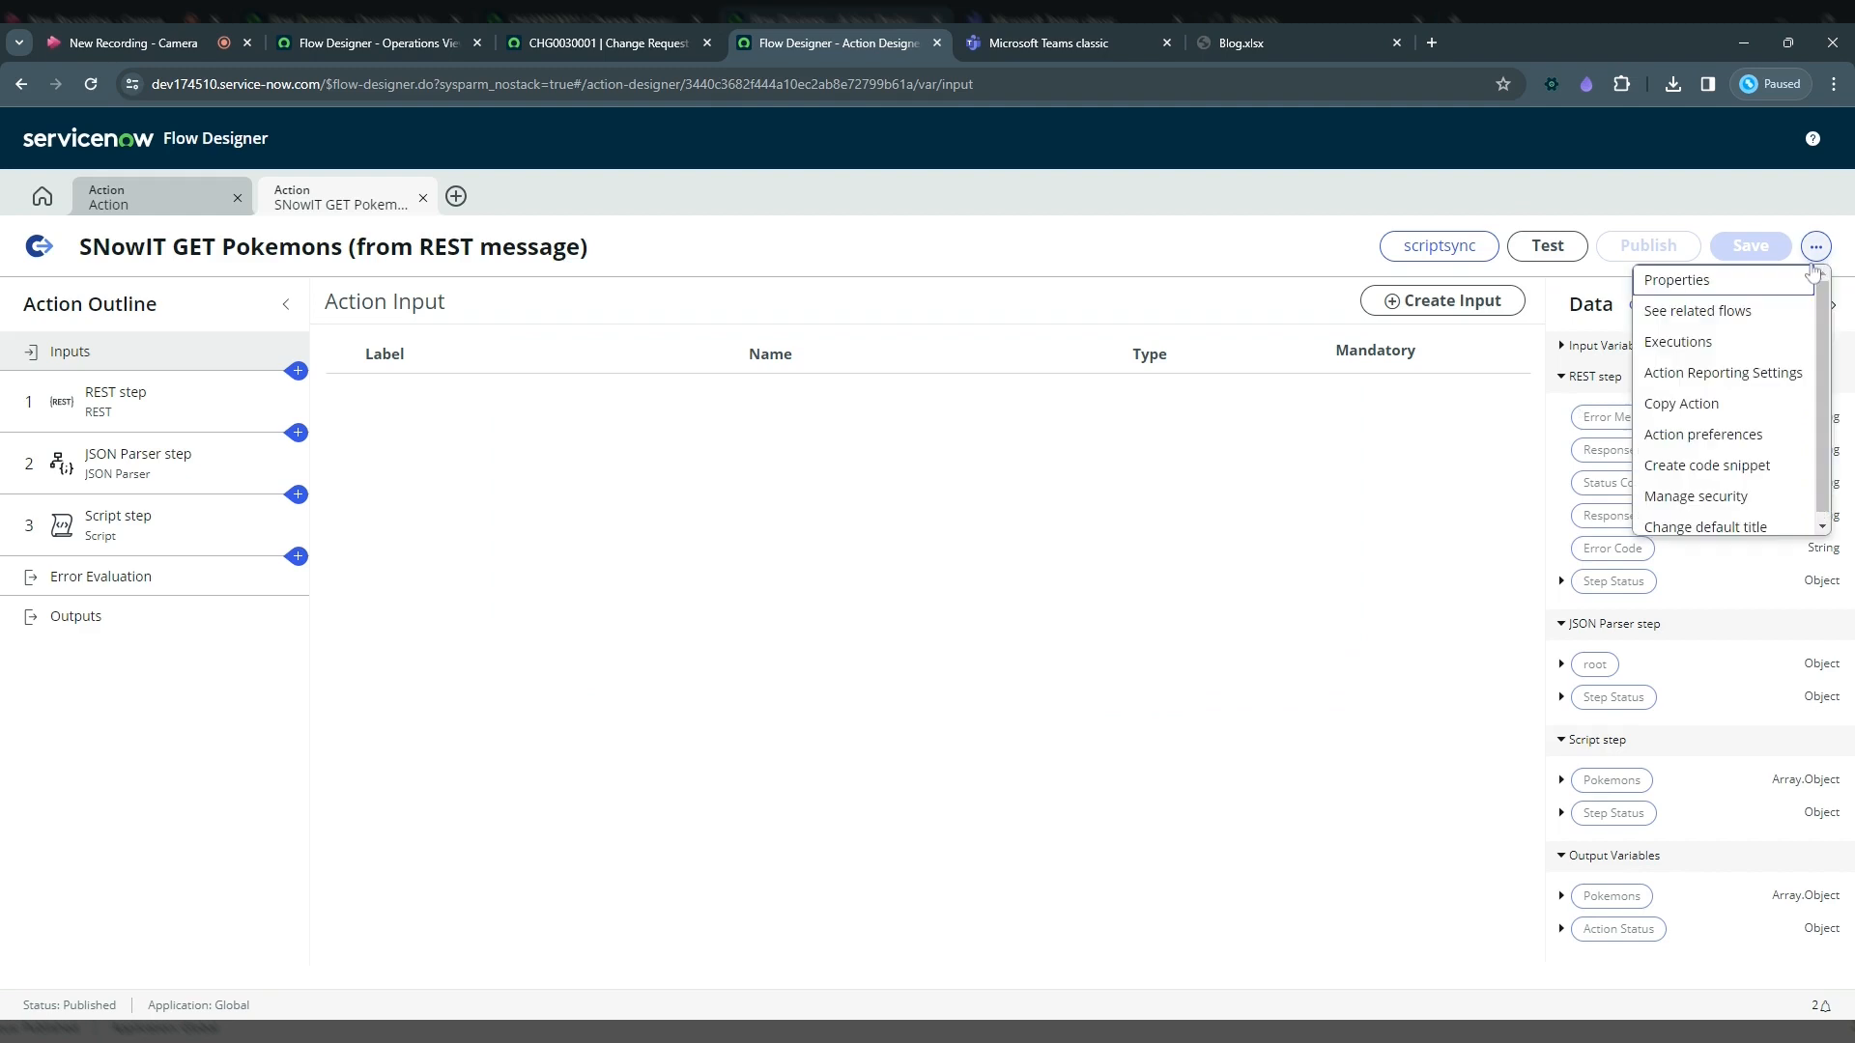
left_click(1714, 467)
left_click_drag(579, 605, 554, 358)
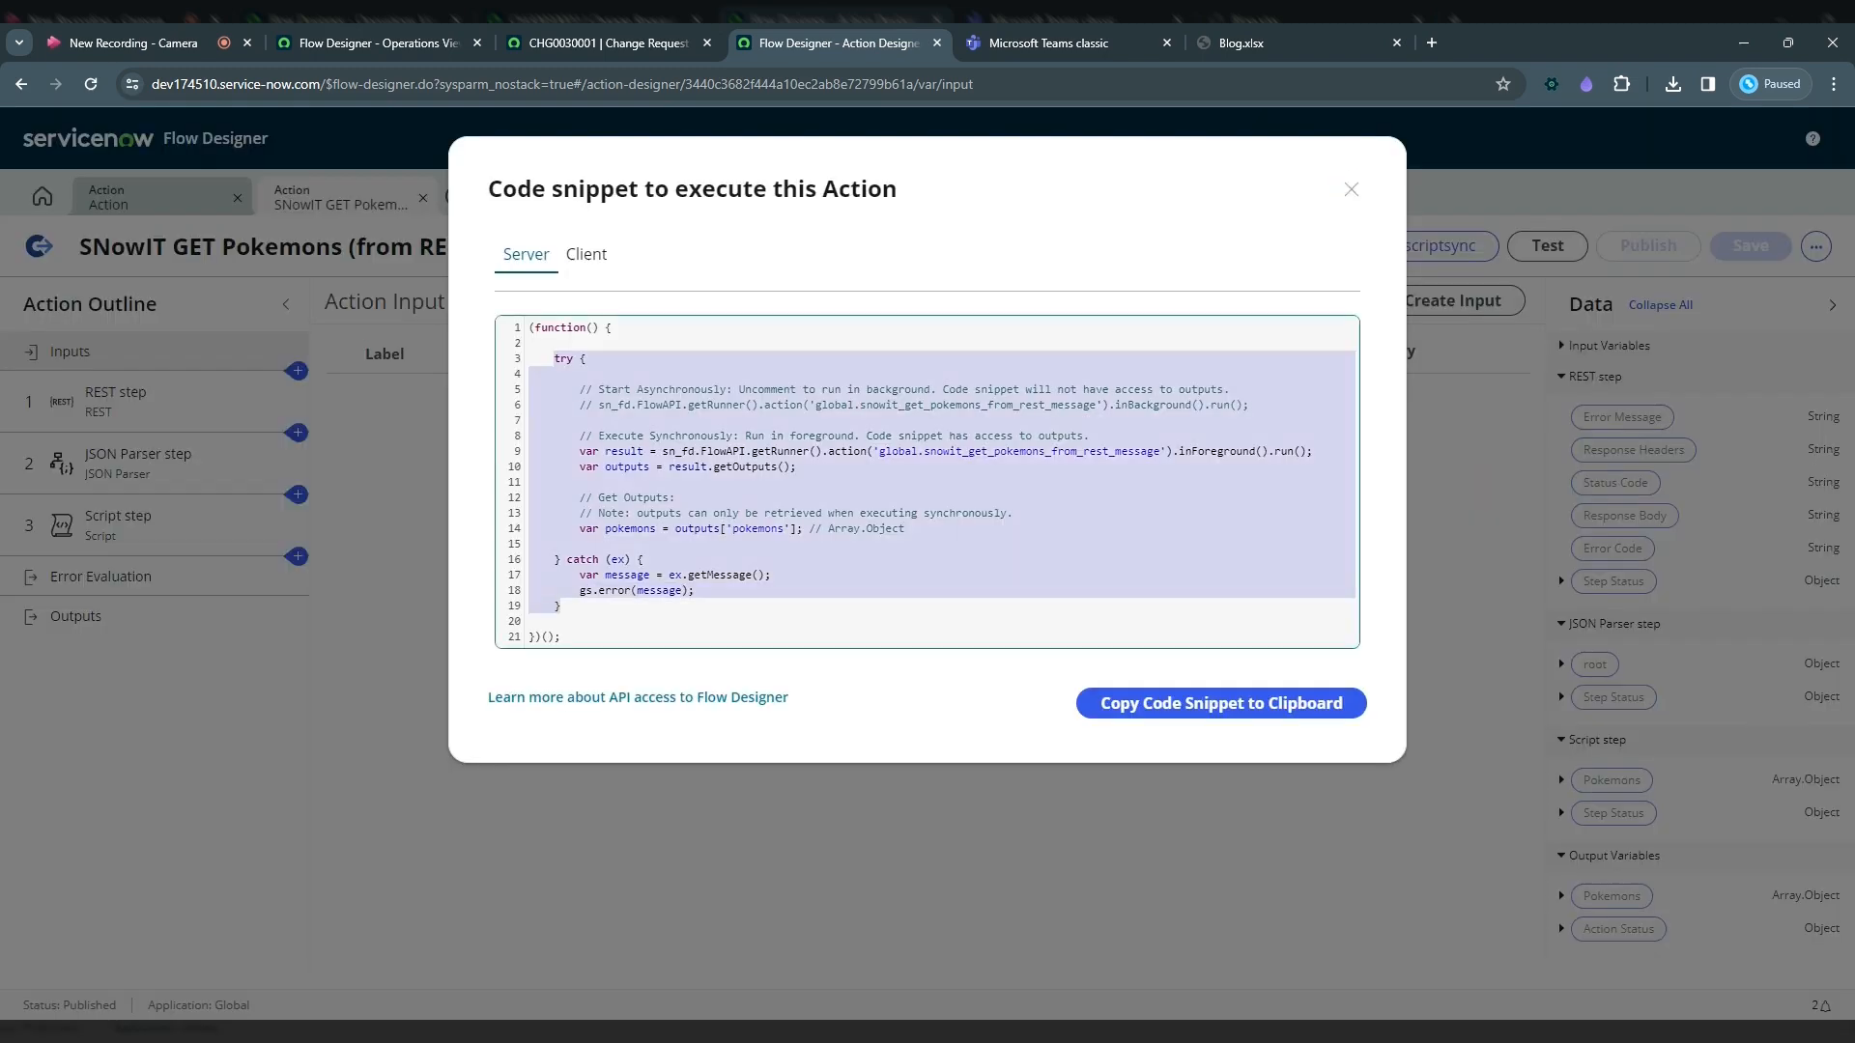